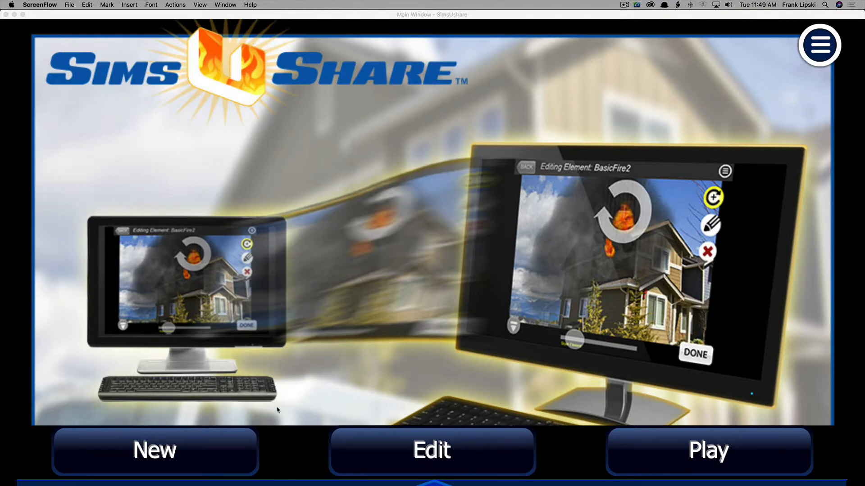
Start a new sim and name it Hazmat.
{"action": "left_click", "coordinate": [228, 455]}
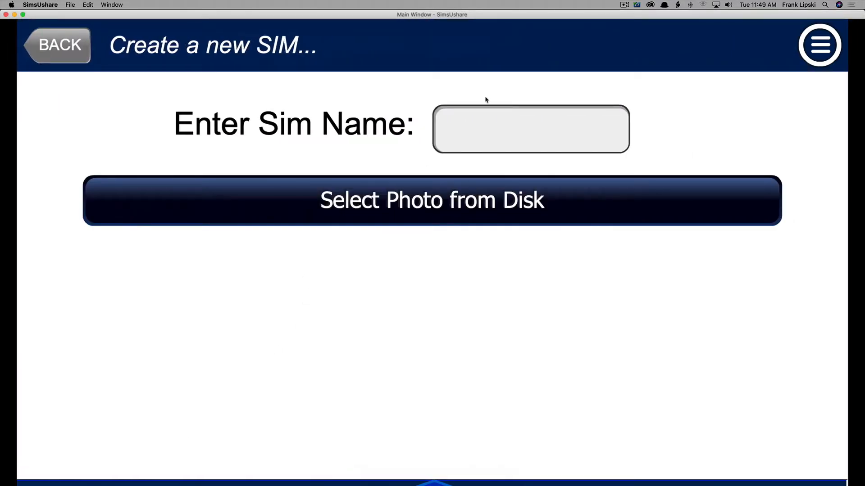
{"action": "left_click", "coordinate": [484, 135]}
{"action": "type", "text": "Hazmat"}
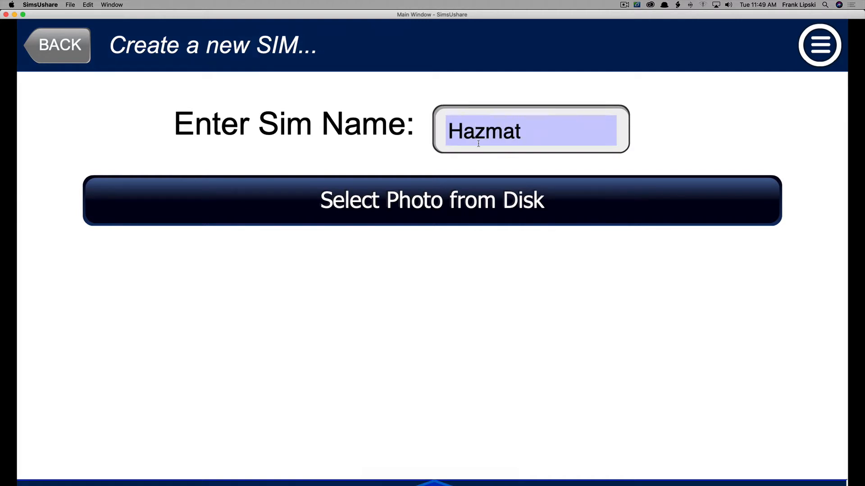
Load the AR-181119811.jpg photo from the Desktop as the sim's background image.
{"action": "left_click", "coordinate": [504, 218]}
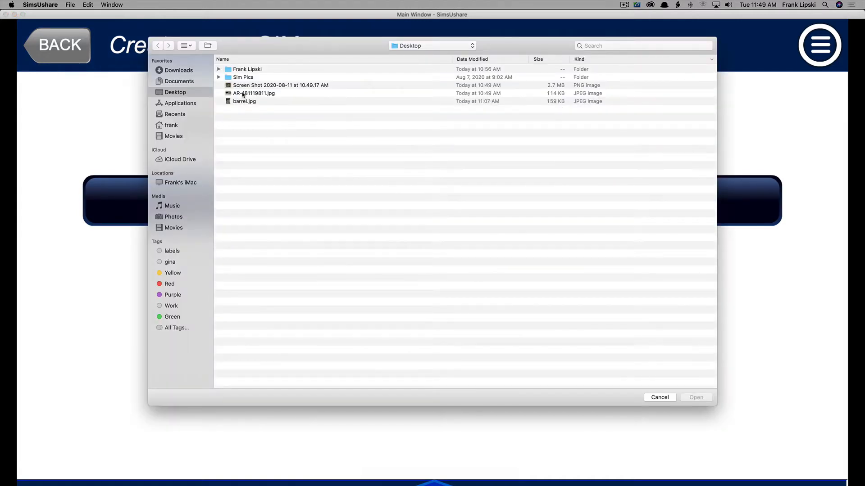
{"action": "left_click", "coordinate": [243, 94]}
{"action": "left_click", "coordinate": [696, 397]}
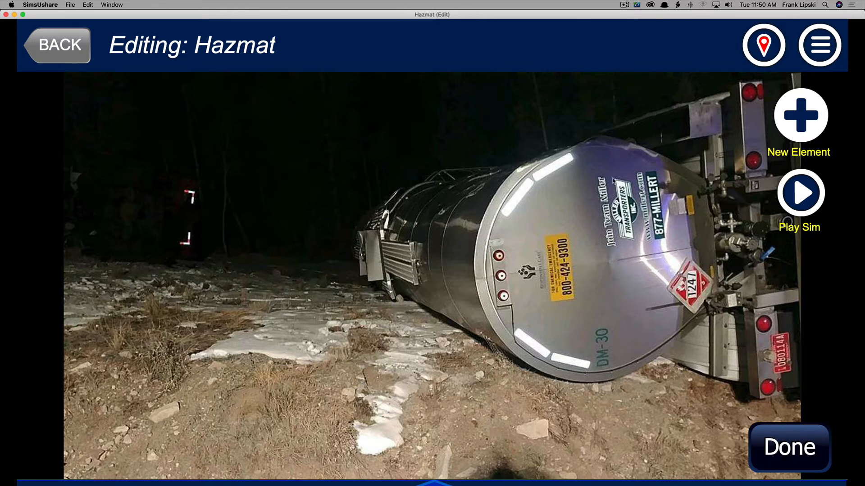
Add a Pooling Liquid element from the HazMat effects category onto the photo.
{"action": "left_click", "coordinate": [793, 125]}
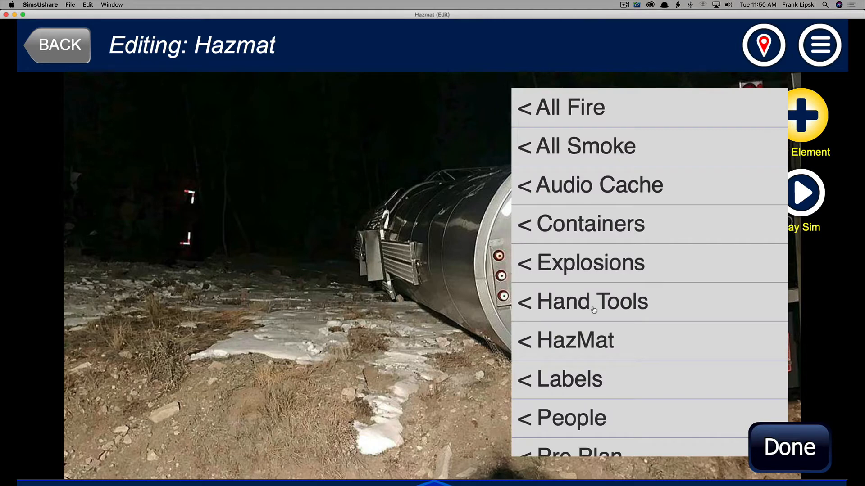
{"action": "left_click", "coordinate": [568, 344]}
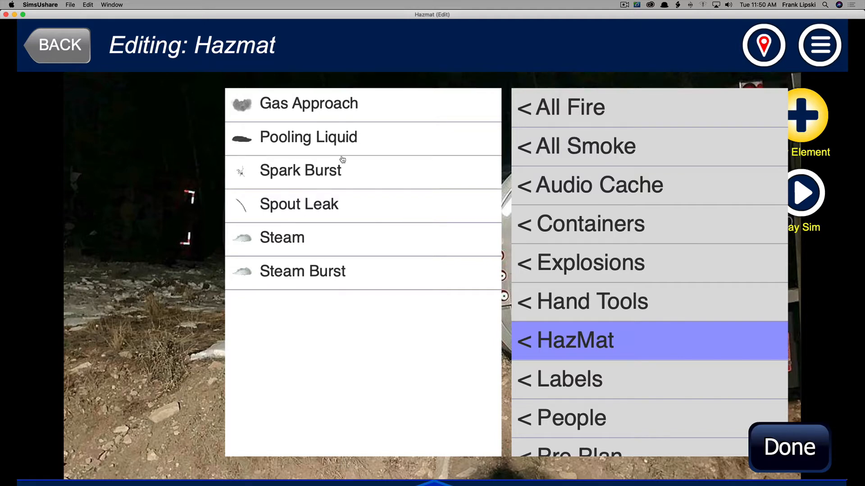
{"action": "left_click", "coordinate": [543, 117]}
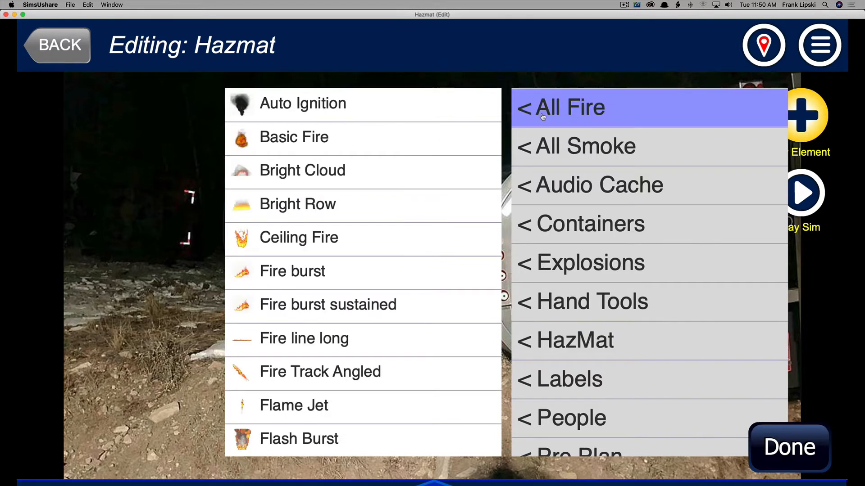
{"action": "left_click", "coordinate": [553, 160]}
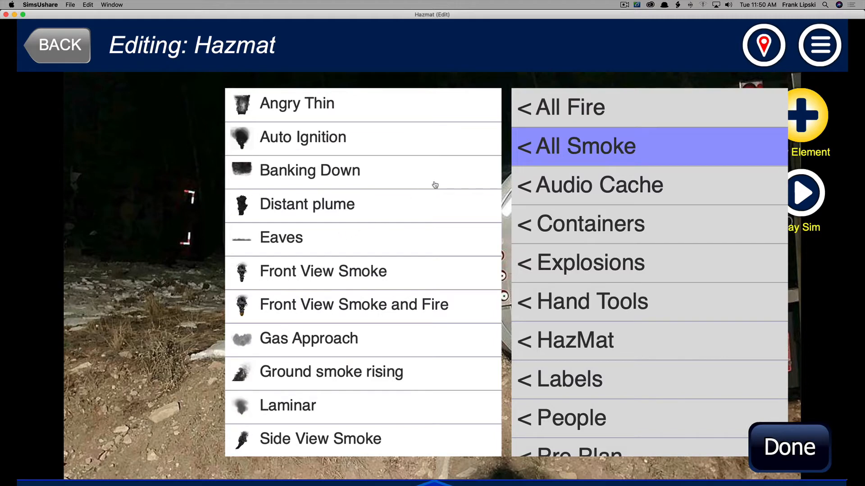
{"action": "left_click", "coordinate": [576, 348]}
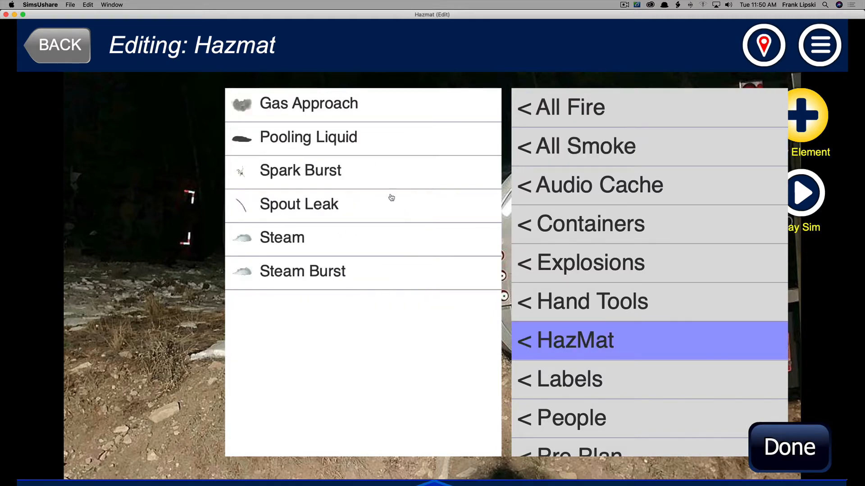
{"action": "left_click", "coordinate": [299, 147]}
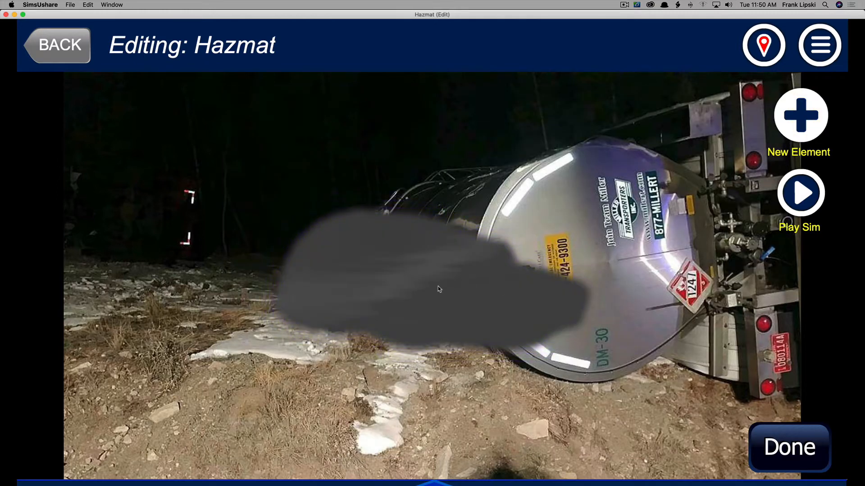
Move and rotate the pooling liquid so it stretches from under the tank toward the bottom edge.
{"action": "left_click_drag", "start_coordinate": [438, 289], "coordinate": [341, 339]}
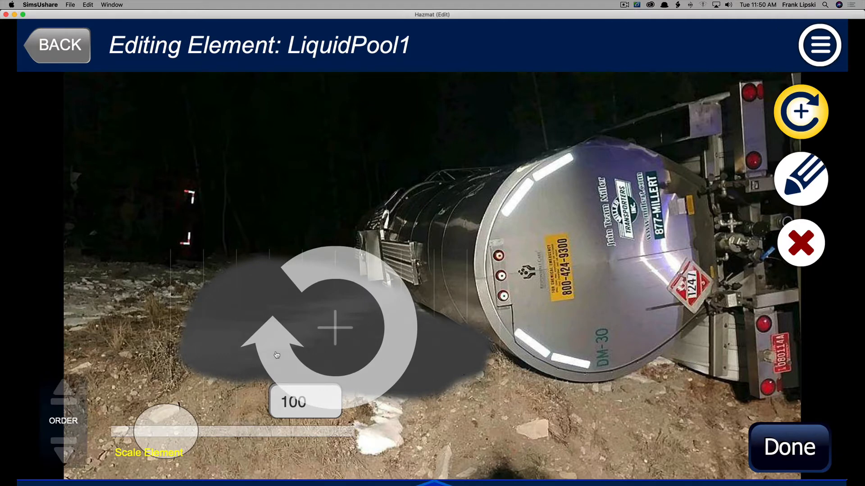
{"action": "left_click_drag", "start_coordinate": [277, 355], "coordinate": [421, 359]}
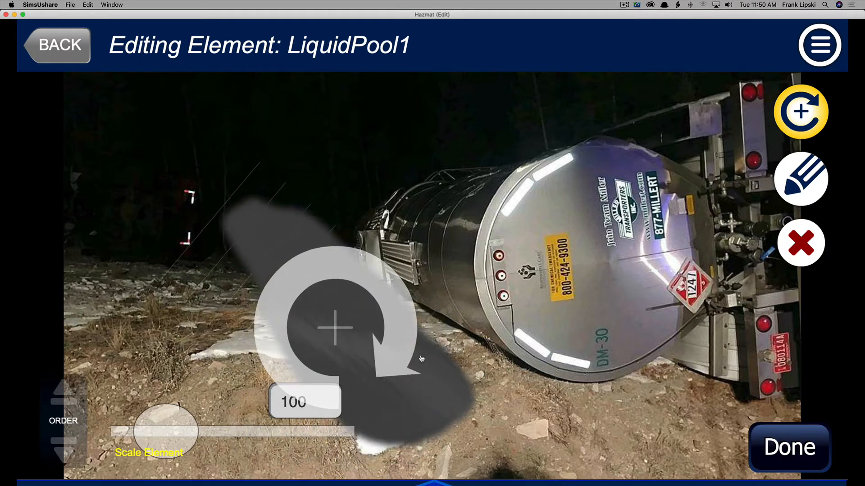
{"action": "left_click_drag", "start_coordinate": [336, 328], "coordinate": [485, 433]}
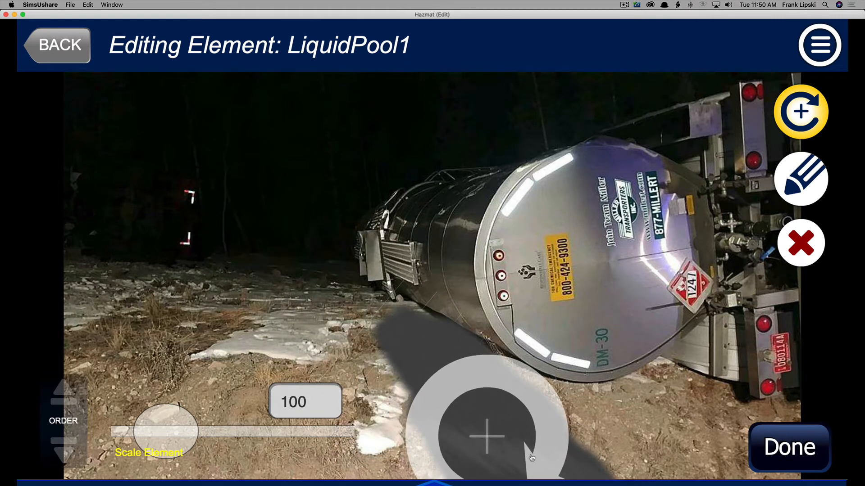
{"action": "mouse_move", "coordinate": [498, 445]}
{"action": "left_mouse_down"}
{"action": "mouse_move", "coordinate": [476, 437]}
{"action": "mouse_move", "coordinate": [509, 447]}
{"action": "left_mouse_up"}
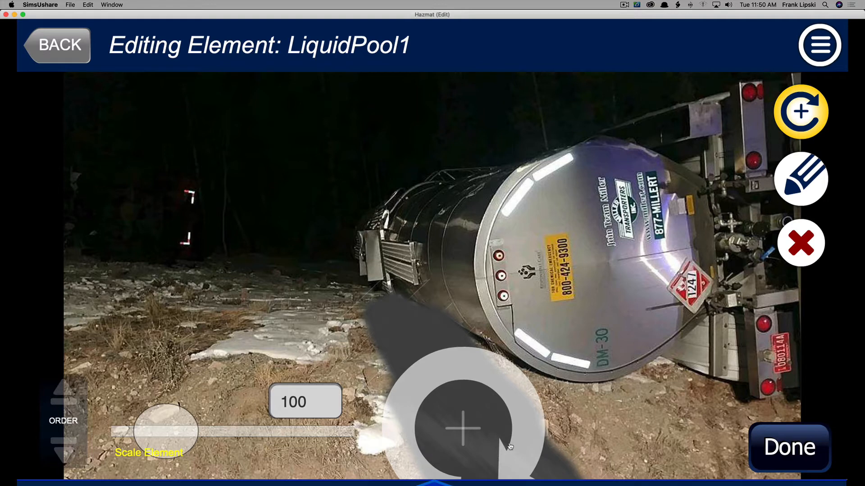
{"action": "left_click_drag", "start_coordinate": [478, 428], "coordinate": [486, 432]}
Set the pooling liquid's color to green #56F516 with the color intensity raised high, and apply it.
{"action": "left_click", "coordinate": [793, 182]}
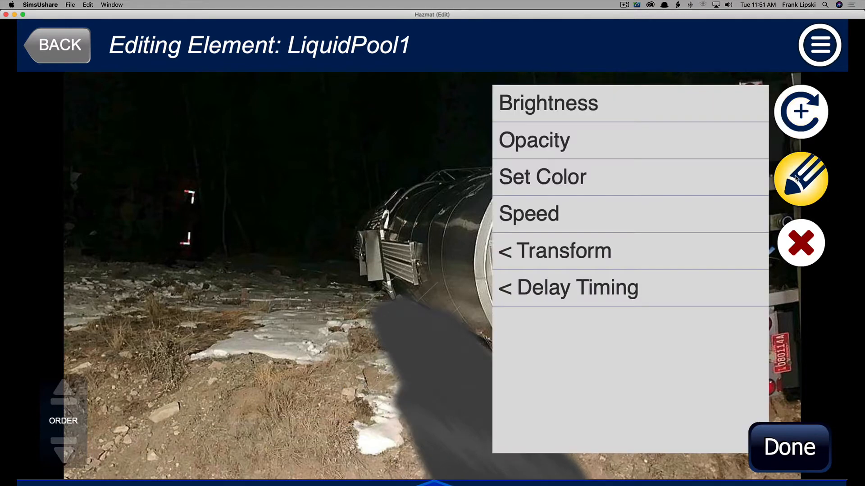
{"action": "left_click", "coordinate": [557, 182]}
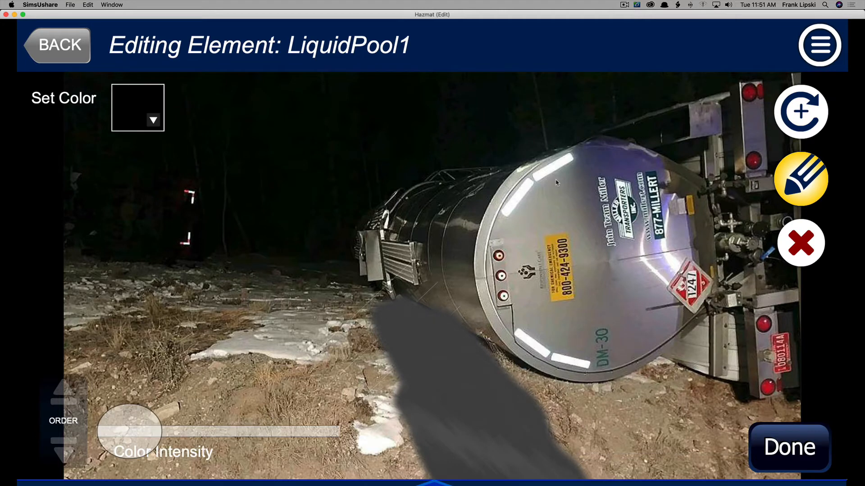
{"action": "left_click", "coordinate": [150, 120]}
{"action": "left_click", "coordinate": [174, 224]}
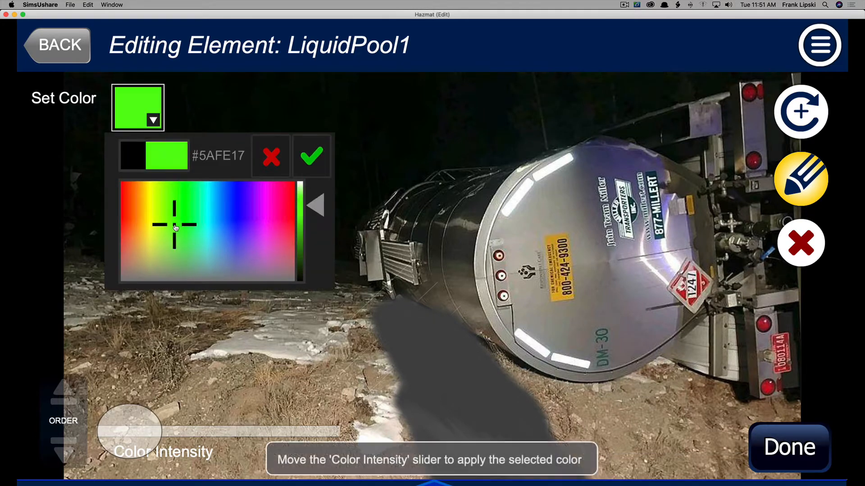
{"action": "left_click_drag", "start_coordinate": [322, 205], "coordinate": [323, 238]}
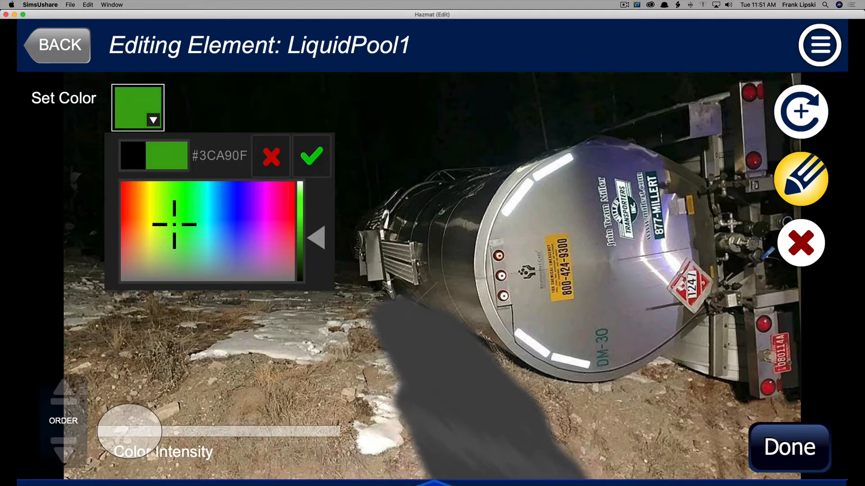
{"action": "left_click_drag", "start_coordinate": [128, 431], "coordinate": [312, 436]}
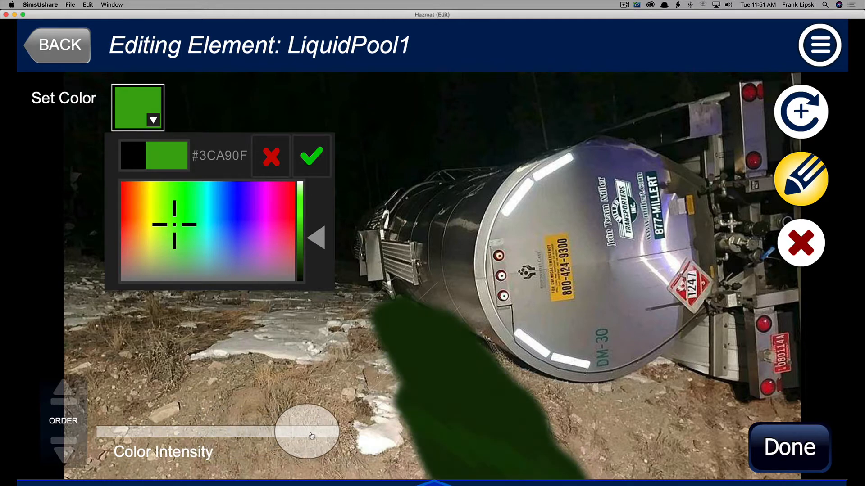
{"action": "left_click_drag", "start_coordinate": [328, 240], "coordinate": [328, 218]}
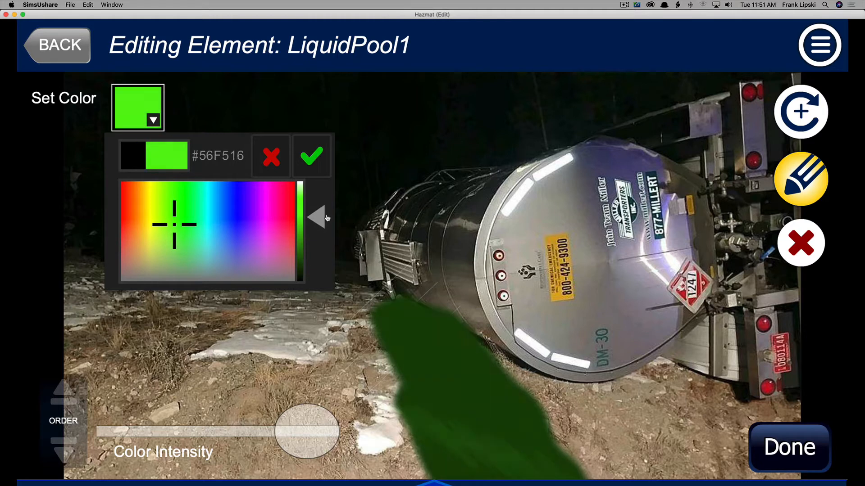
{"action": "left_click", "coordinate": [311, 163]}
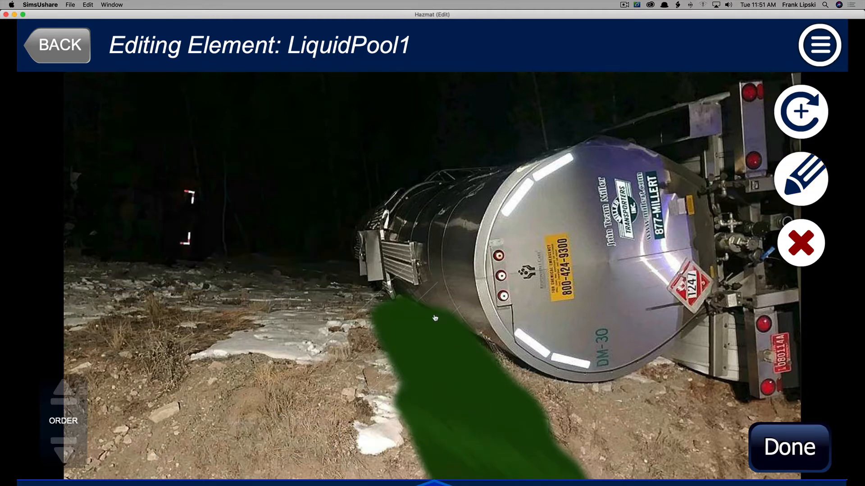
Reselect the pooling liquid, nudge its position slightly, and finish editing the element.
{"action": "left_click", "coordinate": [439, 341]}
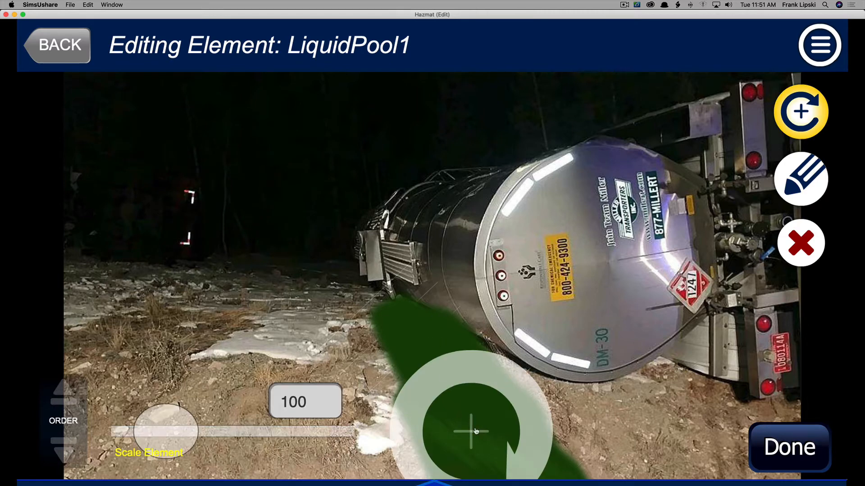
{"action": "left_click_drag", "start_coordinate": [476, 431], "coordinate": [473, 436]}
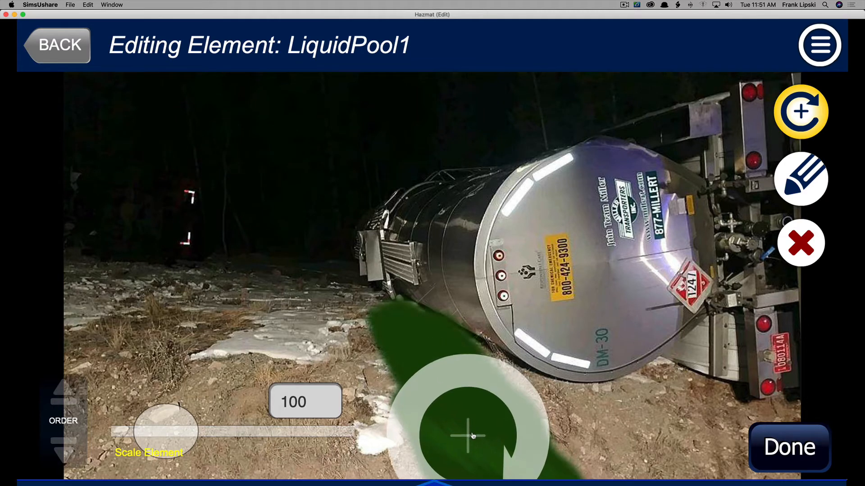
{"action": "left_click", "coordinate": [771, 446]}
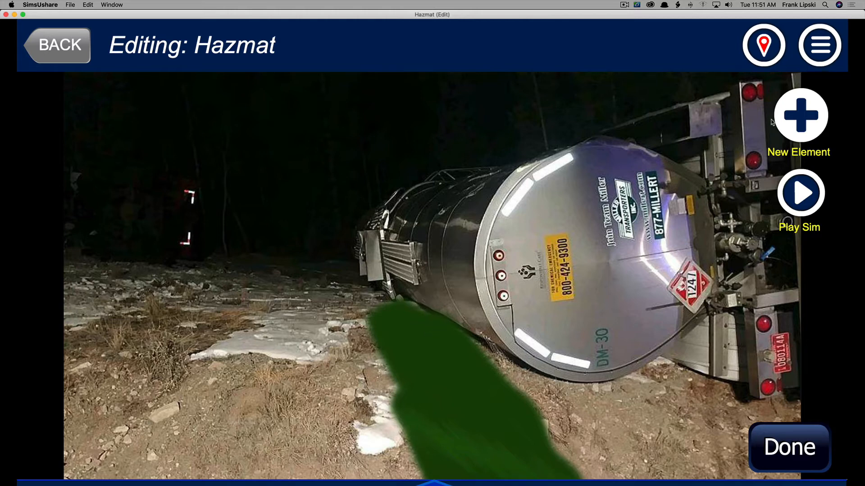
Add a Spout Leak element from the HazMat category and place it at the tank's front end.
{"action": "left_click", "coordinate": [791, 120]}
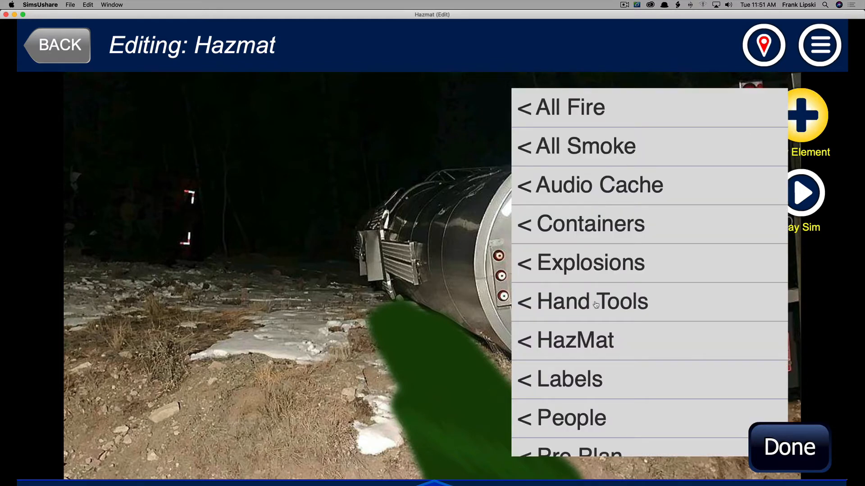
{"action": "left_click", "coordinate": [590, 333]}
{"action": "left_click", "coordinate": [298, 211]}
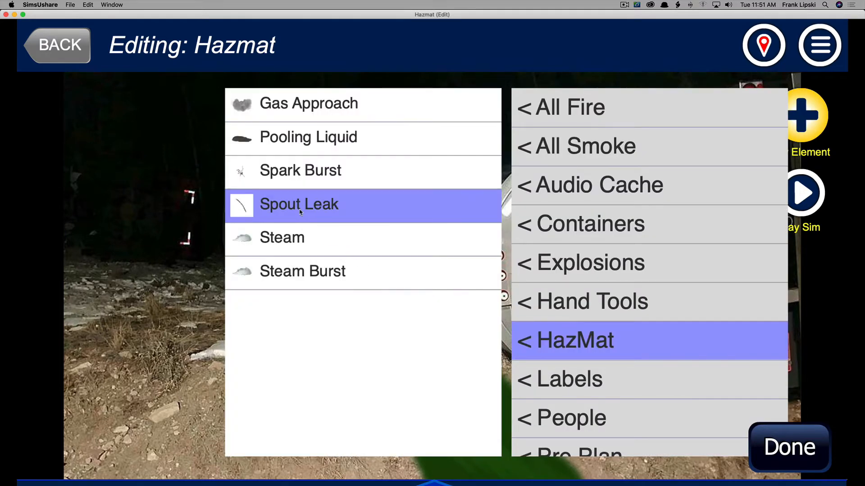
{"action": "left_click", "coordinate": [444, 297]}
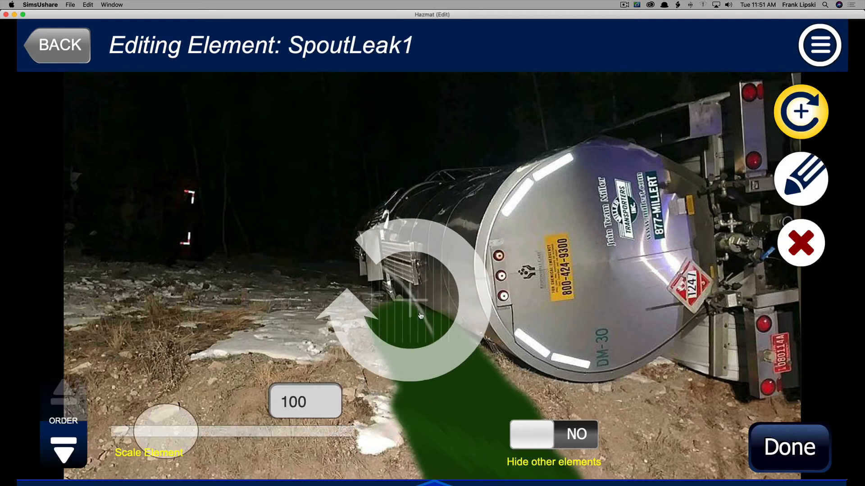
Rotate the spout leak slightly and turn on its Vertical transform flip.
{"action": "mouse_move", "coordinate": [165, 437]}
{"action": "left_mouse_down"}
{"action": "mouse_move", "coordinate": [189, 437]}
{"action": "mouse_move", "coordinate": [164, 439]}
{"action": "left_mouse_up"}
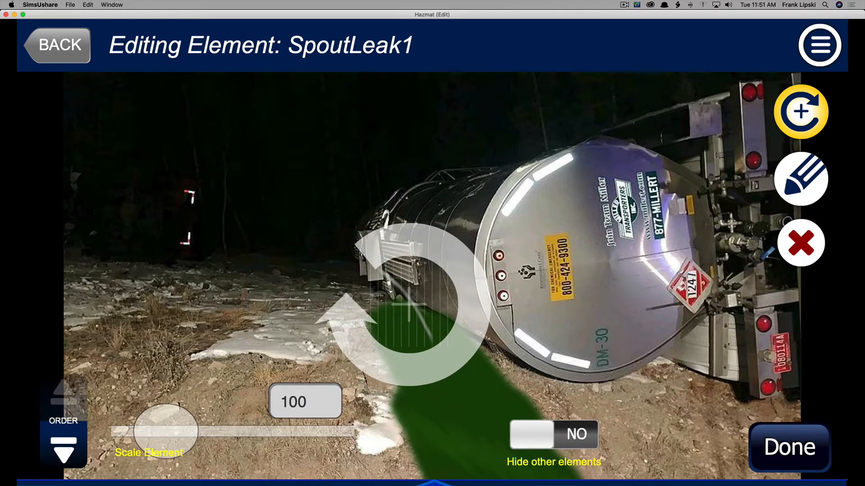
{"action": "left_click_drag", "start_coordinate": [355, 329], "coordinate": [330, 309]}
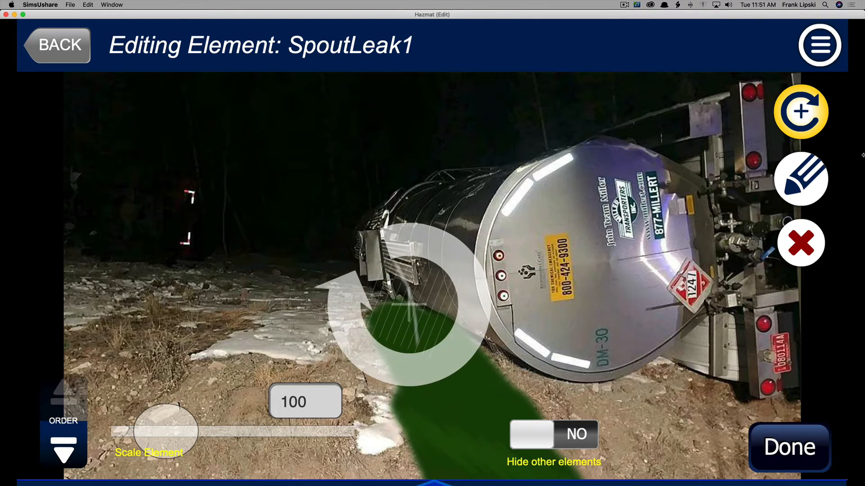
{"action": "left_click", "coordinate": [811, 184]}
{"action": "left_click", "coordinate": [563, 257]}
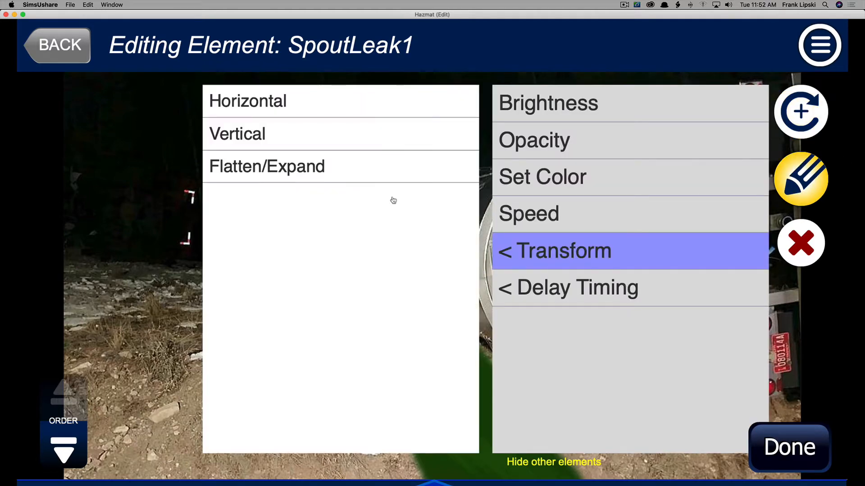
{"action": "left_click", "coordinate": [246, 136]}
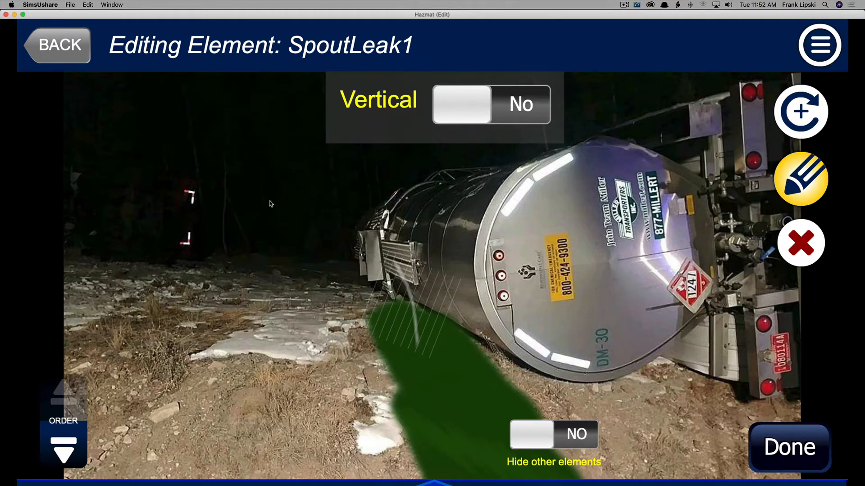
{"action": "left_click", "coordinate": [495, 118]}
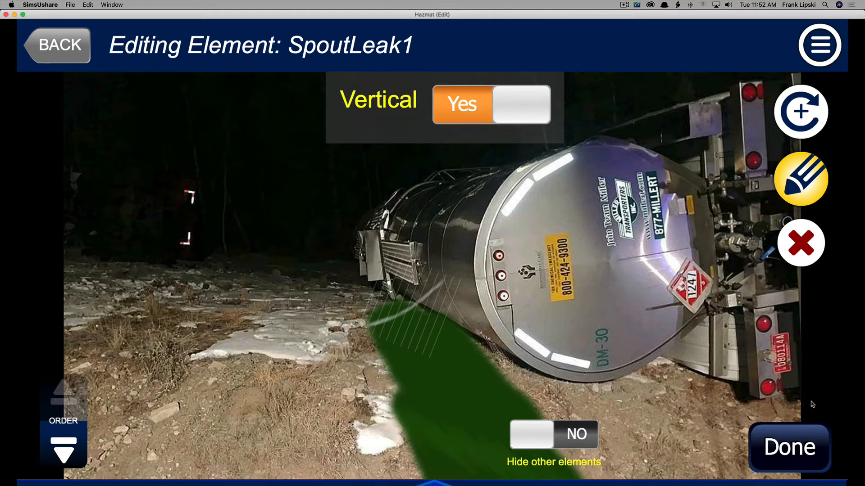
{"action": "left_click", "coordinate": [797, 452]}
Reposition the spout leak at the tank's front near the pool and scale it to 52.
{"action": "left_click", "coordinate": [417, 341]}
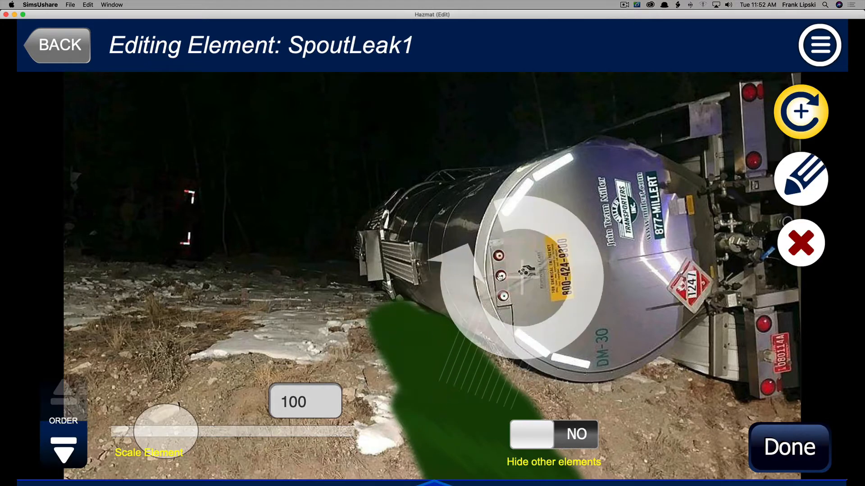
{"action": "mouse_move", "coordinate": [328, 283]}
{"action": "left_mouse_down"}
{"action": "mouse_move", "coordinate": [388, 356]}
{"action": "mouse_move", "coordinate": [550, 237]}
{"action": "left_mouse_up"}
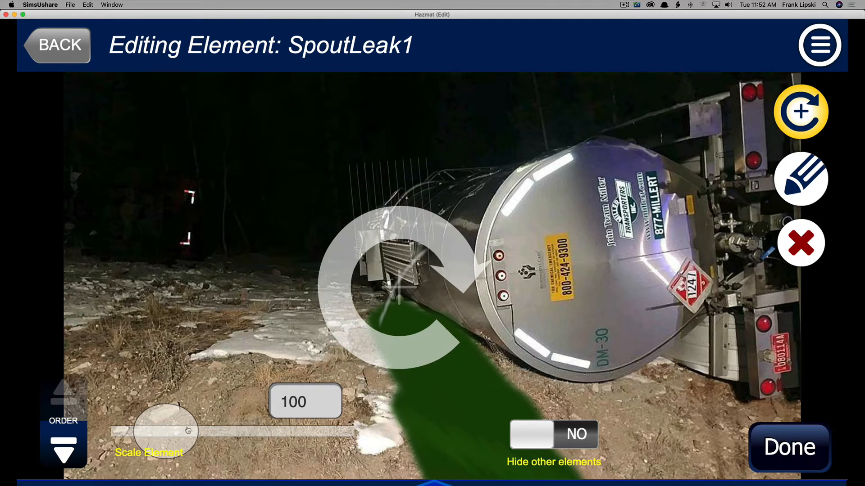
{"action": "left_click_drag", "start_coordinate": [186, 431], "coordinate": [176, 432]}
{"action": "left_click_drag", "start_coordinate": [390, 291], "coordinate": [396, 308]}
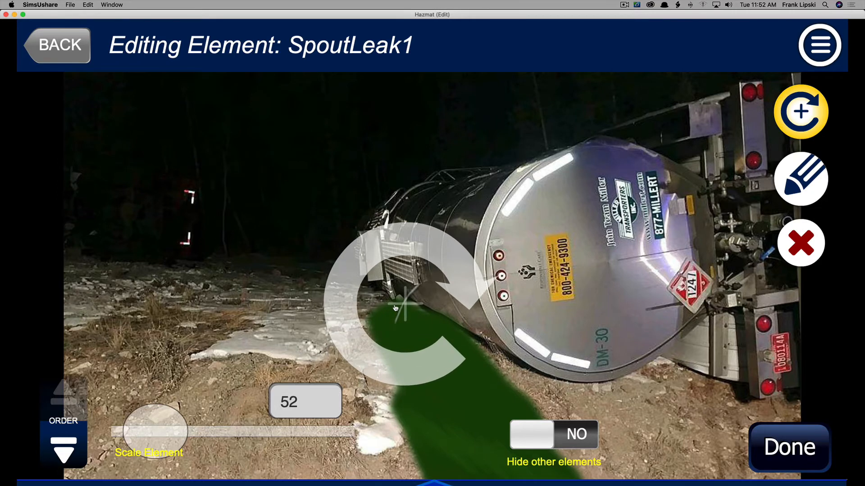
Set the spout leak's color to green #1AE100 and raise its color intensity.
{"action": "left_click", "coordinate": [801, 179]}
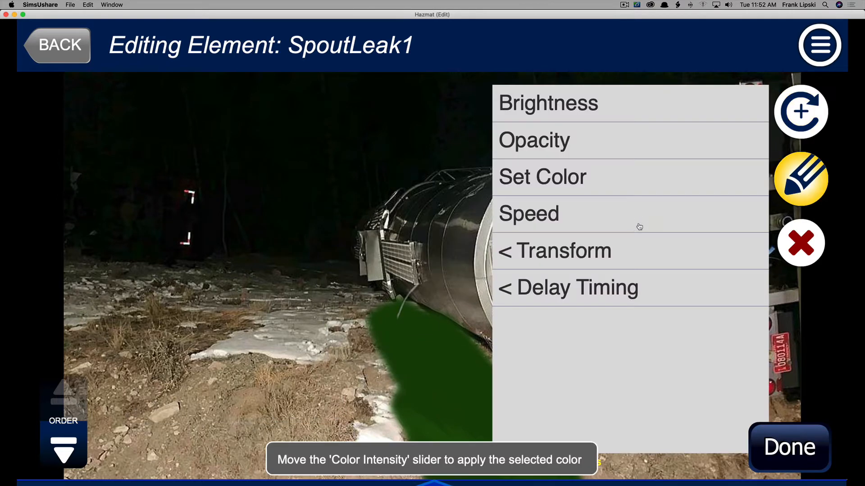
{"action": "left_click", "coordinate": [554, 193]}
{"action": "left_click", "coordinate": [153, 119]}
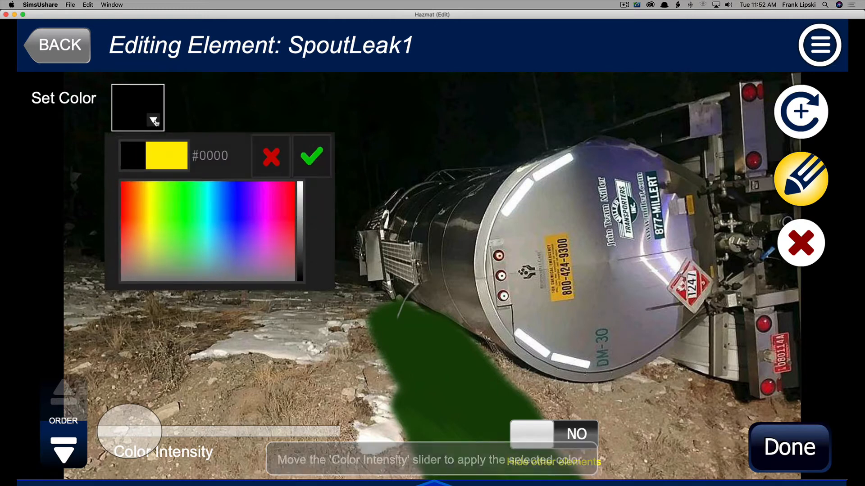
{"action": "left_click", "coordinate": [181, 212]}
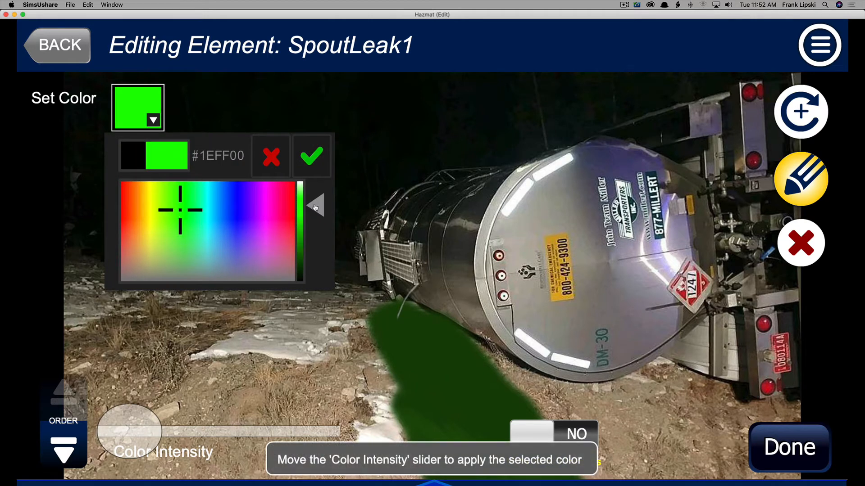
{"action": "mouse_move", "coordinate": [315, 208]}
{"action": "left_mouse_down"}
{"action": "mouse_move", "coordinate": [316, 243]}
{"action": "mouse_move", "coordinate": [317, 224]}
{"action": "left_mouse_up"}
{"action": "left_click_drag", "start_coordinate": [131, 440], "coordinate": [290, 440]}
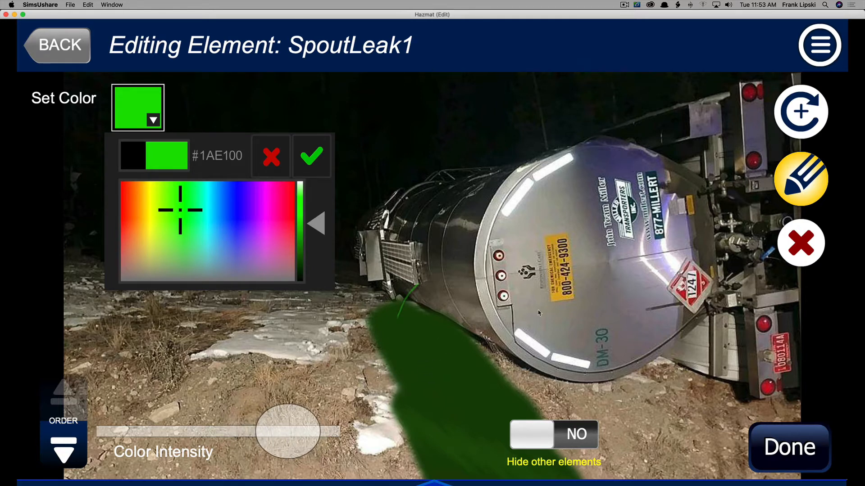
{"action": "left_click", "coordinate": [312, 158]}
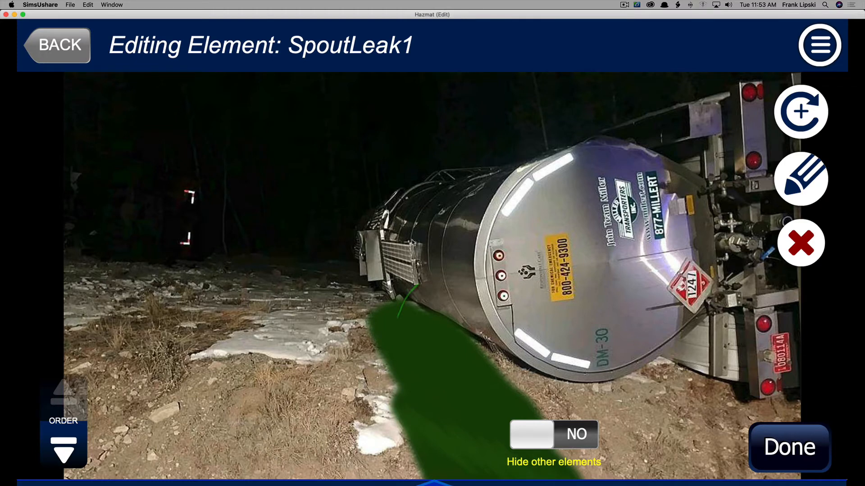
Leave the spout leak and add a Steam element from the HazMat category.
{"action": "left_click", "coordinate": [805, 198]}
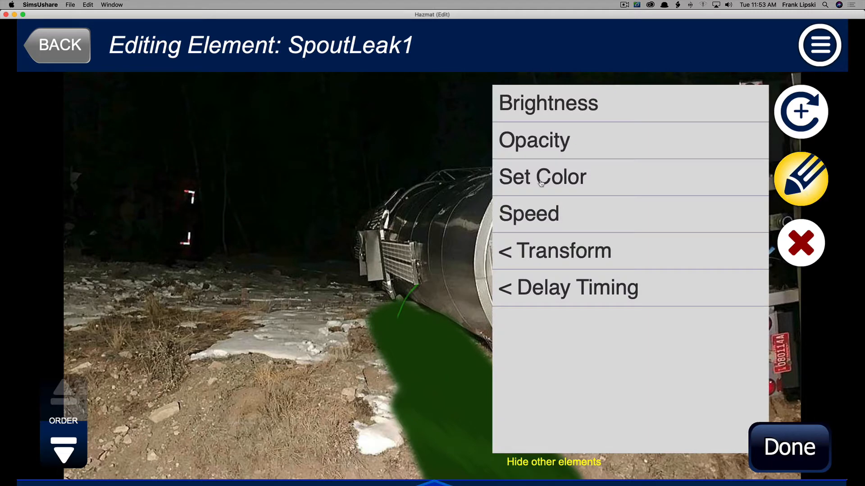
{"action": "left_click", "coordinate": [795, 113]}
{"action": "left_click", "coordinate": [759, 115]}
{"action": "left_click", "coordinate": [799, 117]}
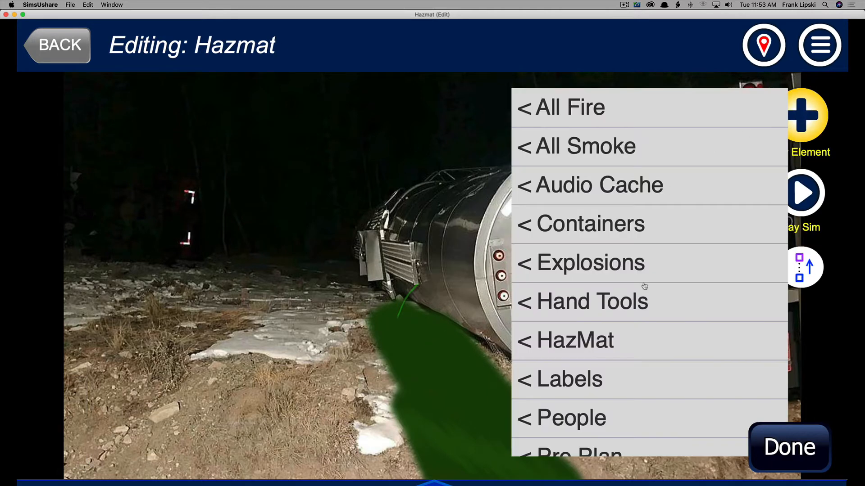
{"action": "left_click", "coordinate": [555, 341]}
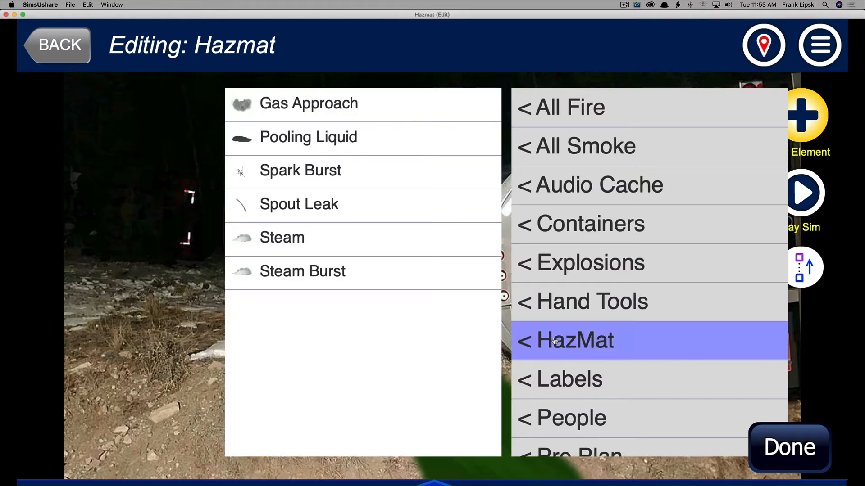
{"action": "left_click", "coordinate": [282, 237]}
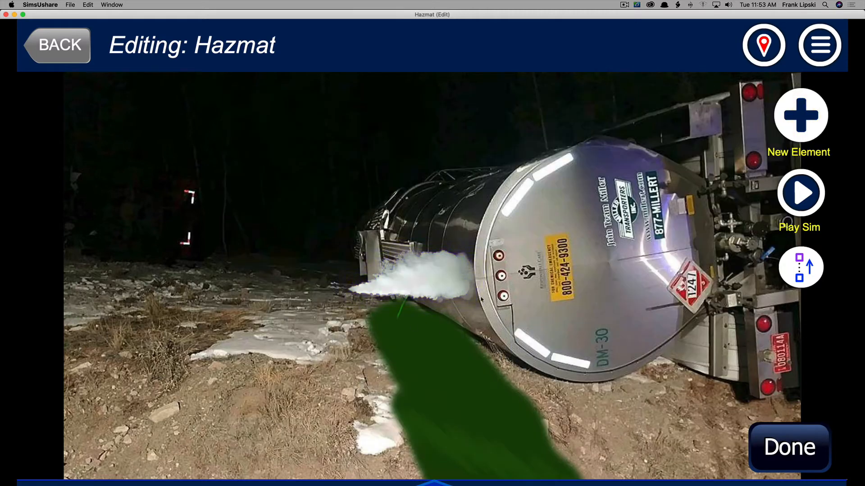
Rotate the steam upright, scale it to 123, and move it above the tank's front end.
{"action": "left_click", "coordinate": [377, 292]}
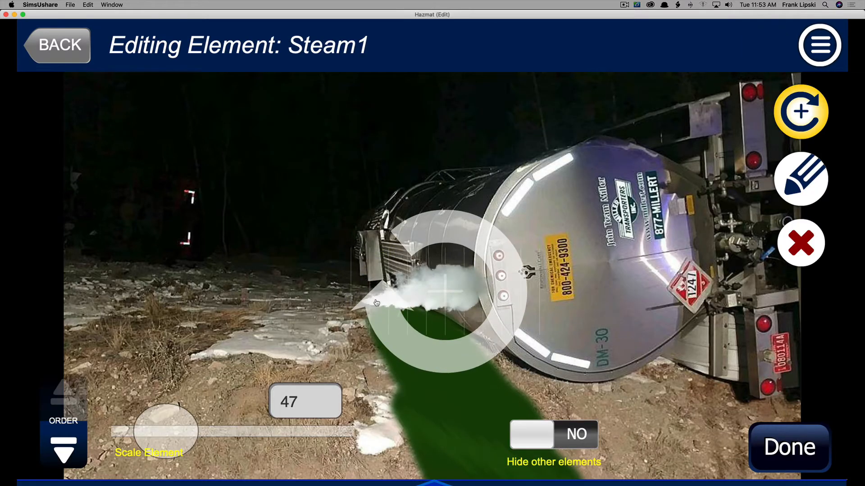
{"action": "left_click_drag", "start_coordinate": [429, 350], "coordinate": [478, 338]}
{"action": "left_click_drag", "start_coordinate": [193, 424], "coordinate": [198, 424]}
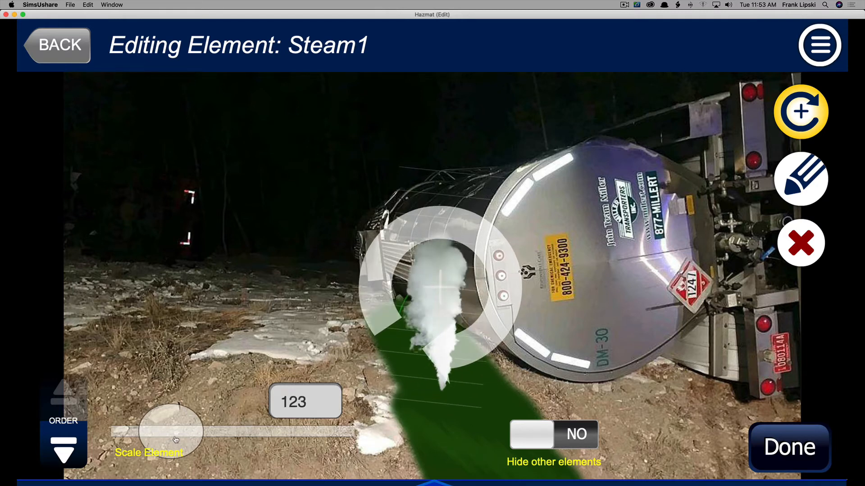
{"action": "left_click_drag", "start_coordinate": [425, 299], "coordinate": [368, 133]}
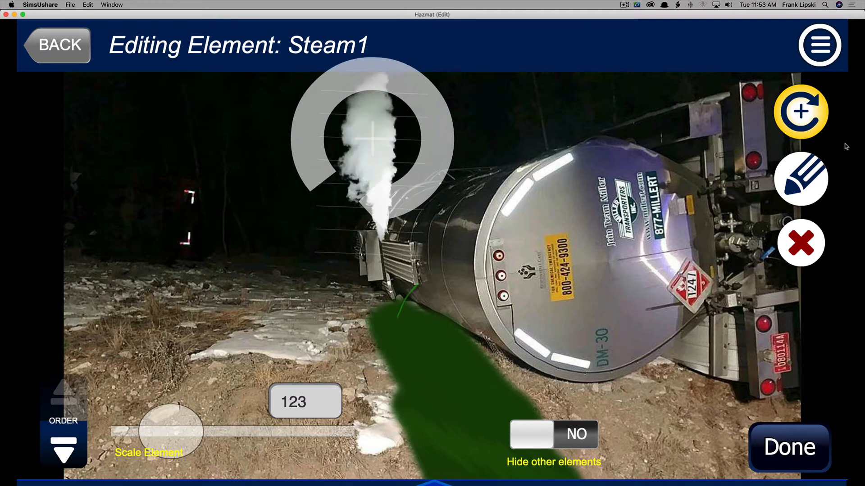
Set the steam's color to green #32C700, raise its color intensity, and finish editing it.
{"action": "left_click", "coordinate": [811, 181]}
{"action": "left_click", "coordinate": [624, 218]}
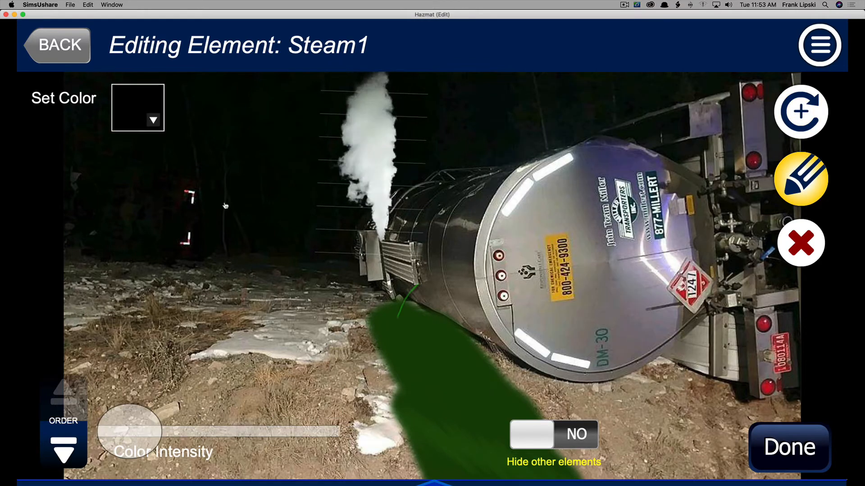
{"action": "left_click", "coordinate": [159, 121]}
{"action": "left_click", "coordinate": [175, 210]}
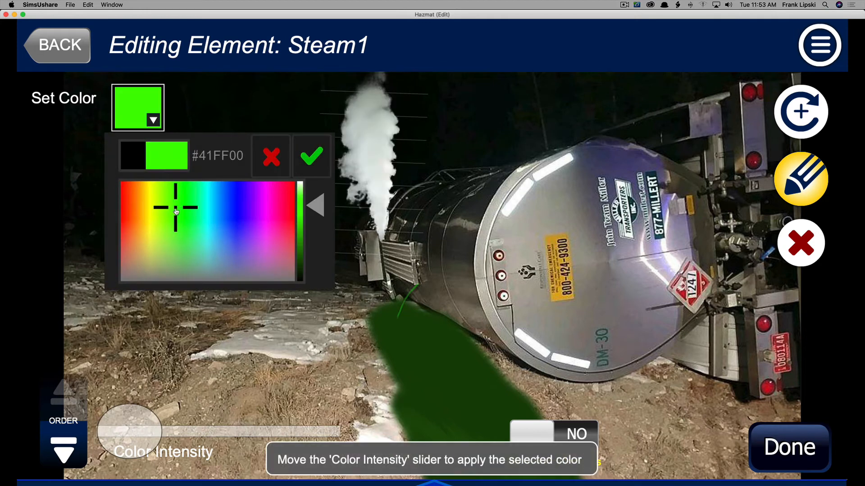
{"action": "left_click_drag", "start_coordinate": [315, 211], "coordinate": [316, 230]}
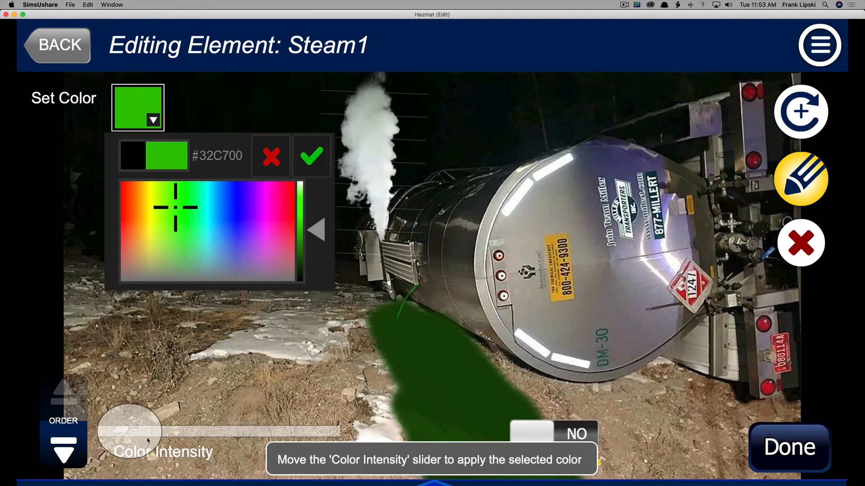
{"action": "left_click_drag", "start_coordinate": [132, 428], "coordinate": [192, 431]}
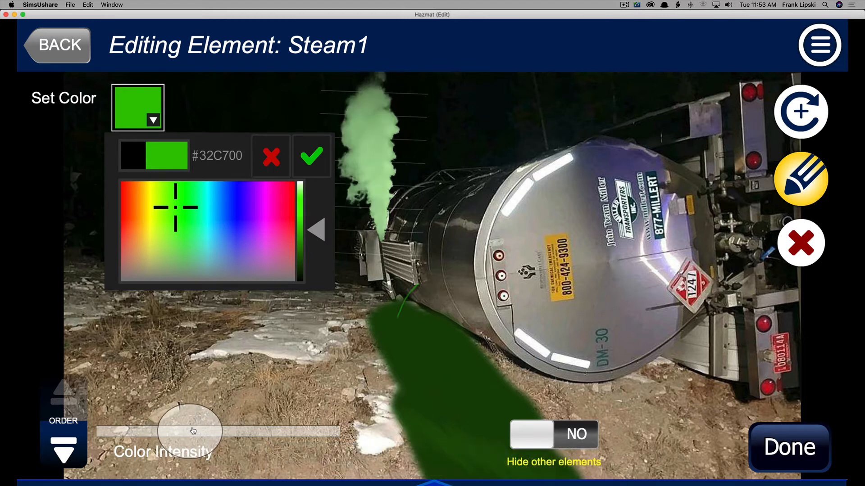
{"action": "left_click", "coordinate": [317, 166]}
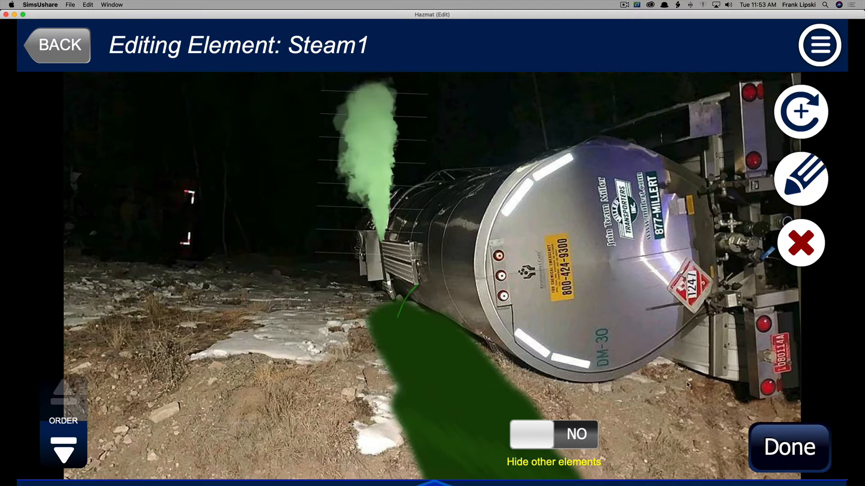
{"action": "left_click", "coordinate": [774, 442]}
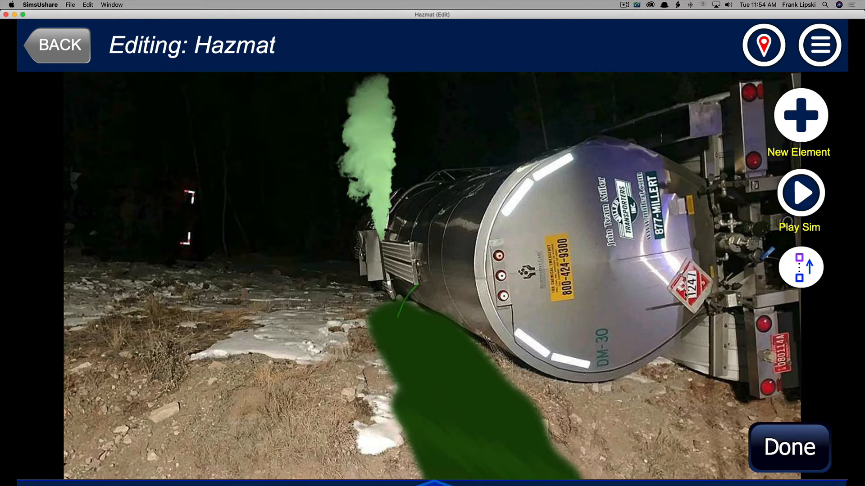
Add a Radioactive label from the Labels category.
{"action": "left_click", "coordinate": [802, 120]}
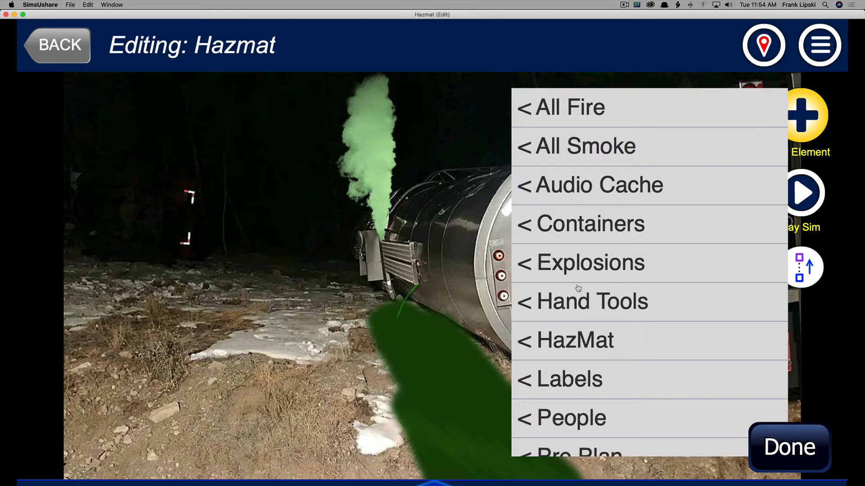
{"action": "scroll", "coordinate": [579, 288], "scroll_direction": "down", "scroll_amount": 3}
{"action": "left_click", "coordinate": [568, 331]}
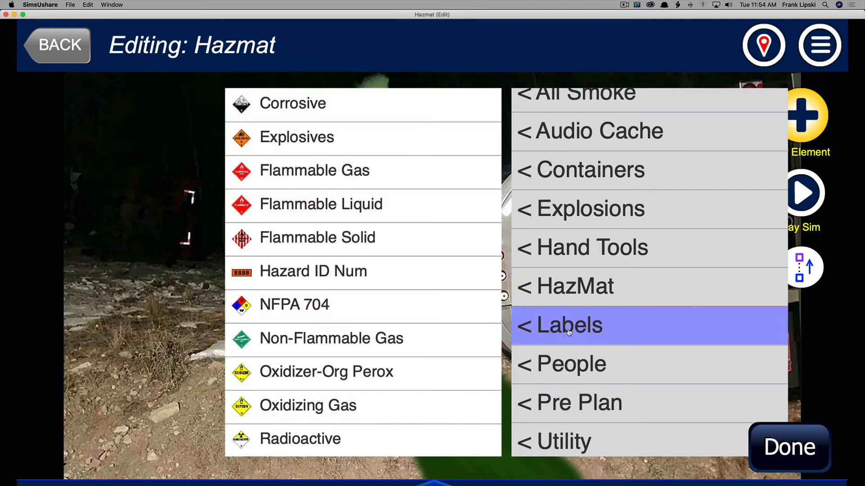
{"action": "scroll", "coordinate": [344, 299], "scroll_direction": "down", "scroll_amount": 3}
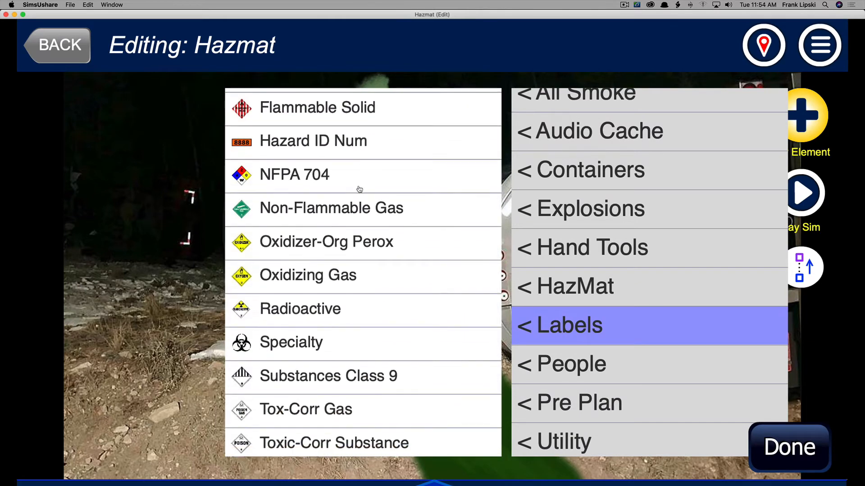
{"action": "left_click_drag", "start_coordinate": [349, 245], "coordinate": [350, 340]}
{"action": "left_click_drag", "start_coordinate": [352, 293], "coordinate": [355, 214]}
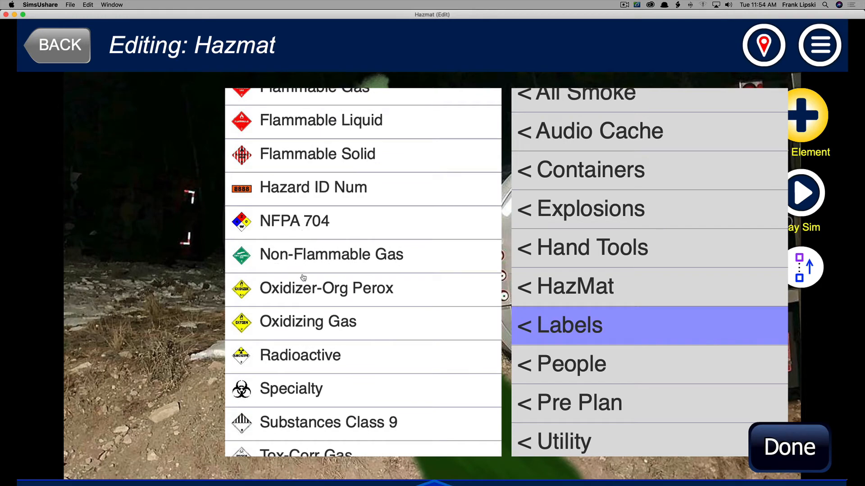
{"action": "mouse_move", "coordinate": [303, 277]}
{"action": "left_mouse_down"}
{"action": "mouse_move", "coordinate": [305, 237]}
{"action": "mouse_move", "coordinate": [303, 284]}
{"action": "left_mouse_up"}
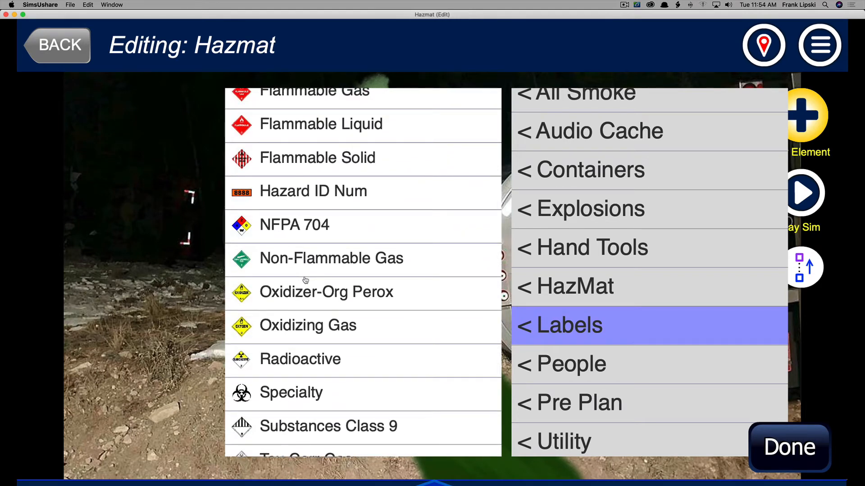
{"action": "left_click_drag", "start_coordinate": [305, 299], "coordinate": [302, 277]}
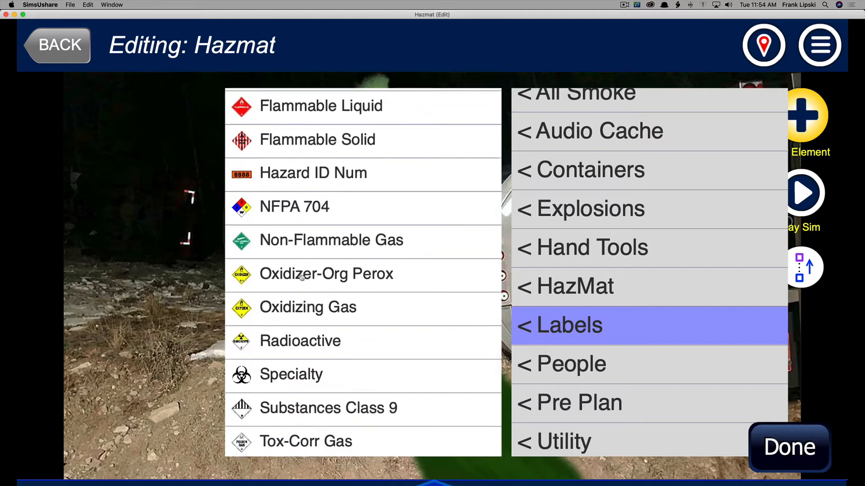
{"action": "left_click", "coordinate": [293, 343]}
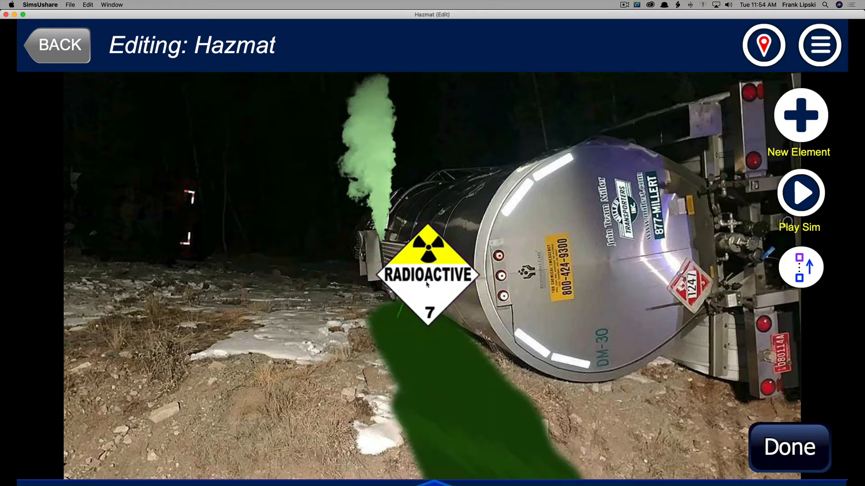
Move the radioactive label to the tank's rear near the existing placard and rotate it.
{"action": "left_click", "coordinate": [429, 285]}
{"action": "left_click_drag", "start_coordinate": [429, 284], "coordinate": [544, 275]}
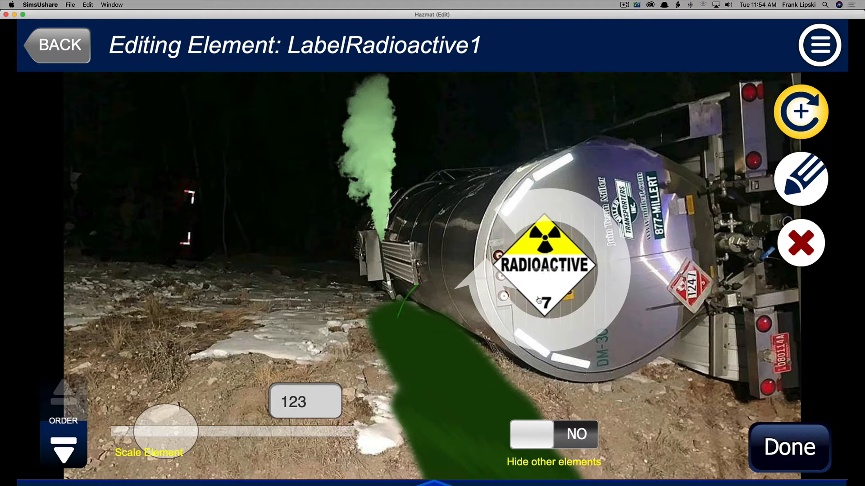
{"action": "left_click_drag", "start_coordinate": [481, 296], "coordinate": [568, 337]}
{"action": "left_click_drag", "start_coordinate": [506, 291], "coordinate": [665, 322]}
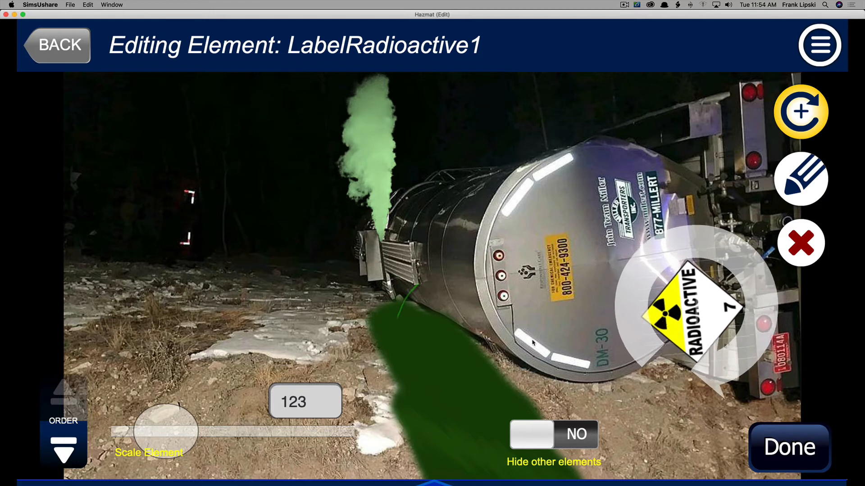
Scale the radioactive label to 52 and fine-tune its position and angle over the placard.
{"action": "left_click_drag", "start_coordinate": [170, 432], "coordinate": [159, 435]}
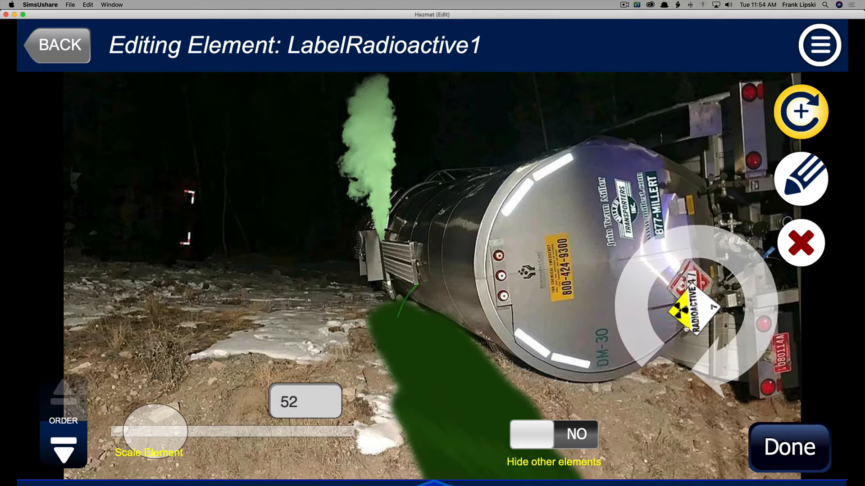
{"action": "left_click_drag", "start_coordinate": [695, 318], "coordinate": [694, 295]}
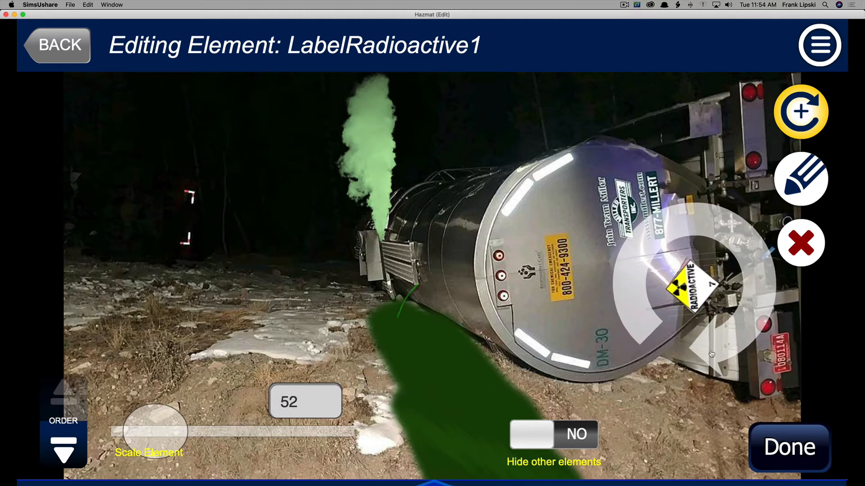
{"action": "left_click_drag", "start_coordinate": [711, 355], "coordinate": [717, 354]}
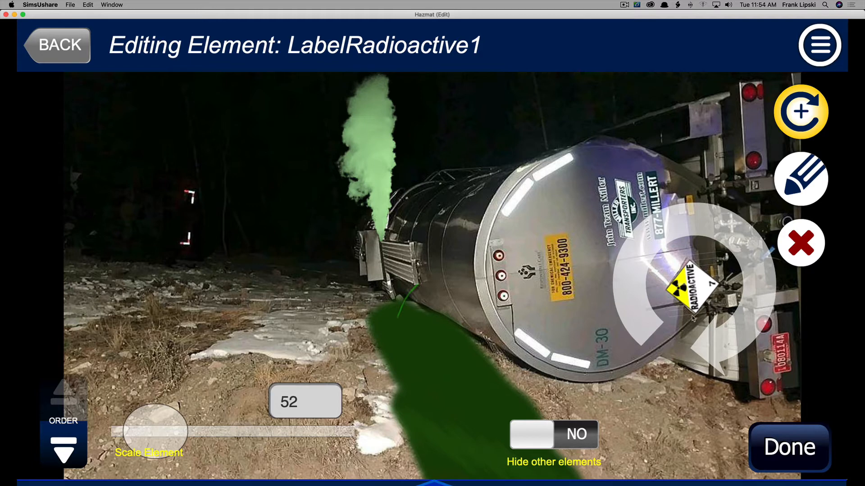
{"action": "key", "text": "Up"}
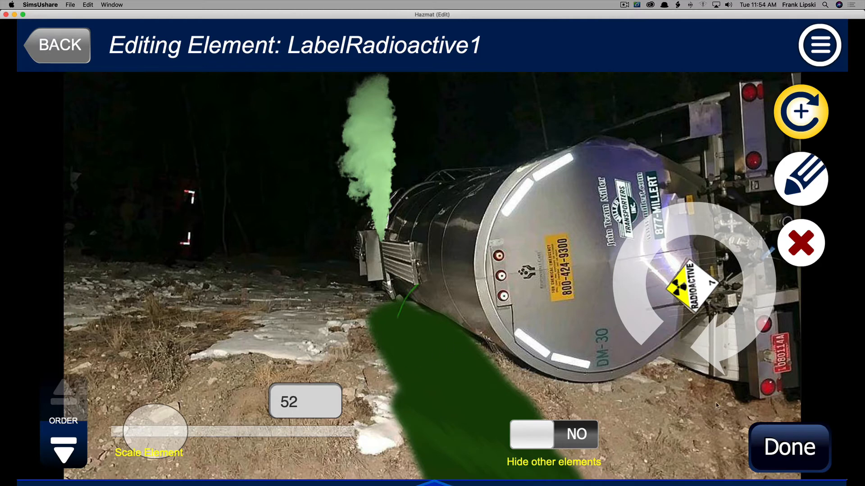
Apply a slight blur to the radioactive label.
{"action": "left_click", "coordinate": [804, 184]}
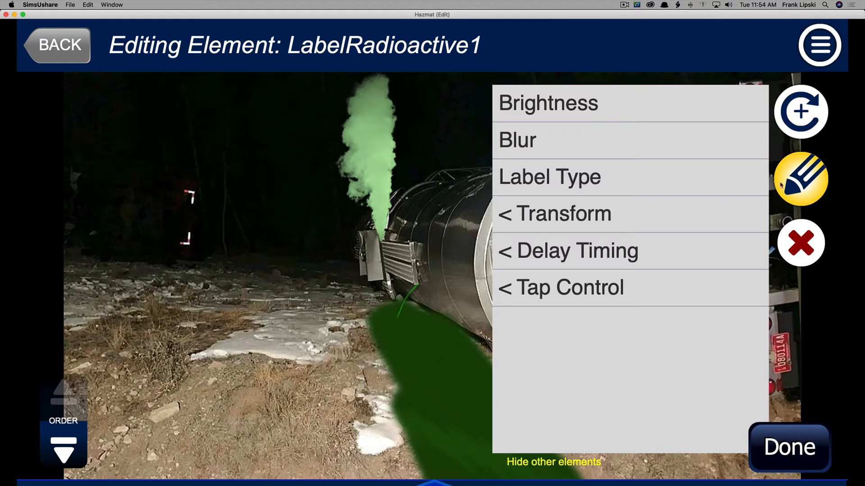
{"action": "left_click", "coordinate": [543, 147]}
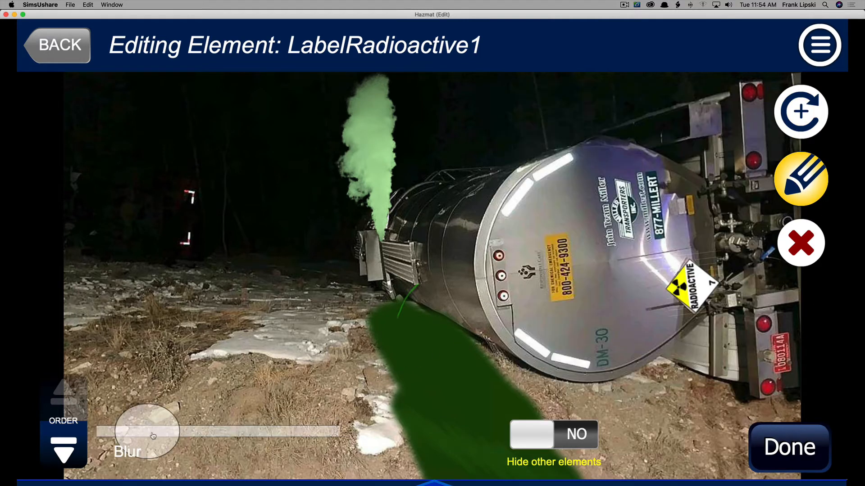
{"action": "left_click_drag", "start_coordinate": [154, 436], "coordinate": [160, 436]}
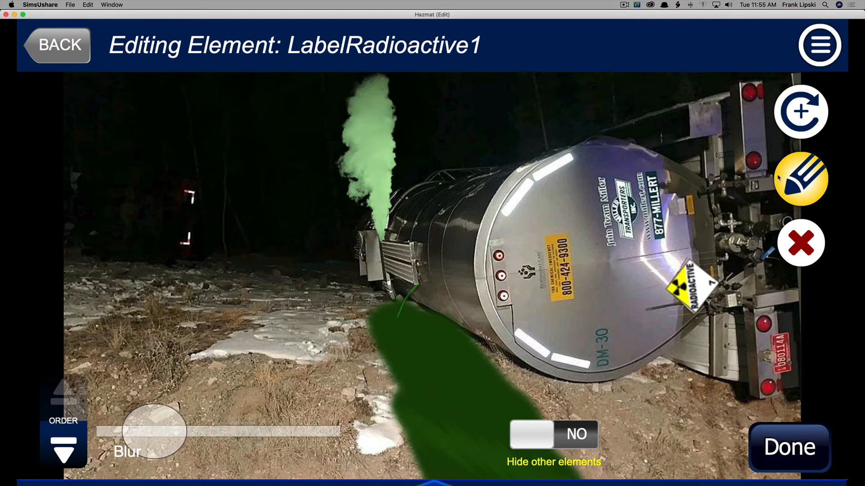
{"action": "left_click", "coordinate": [796, 187]}
{"action": "left_click", "coordinate": [796, 187]}
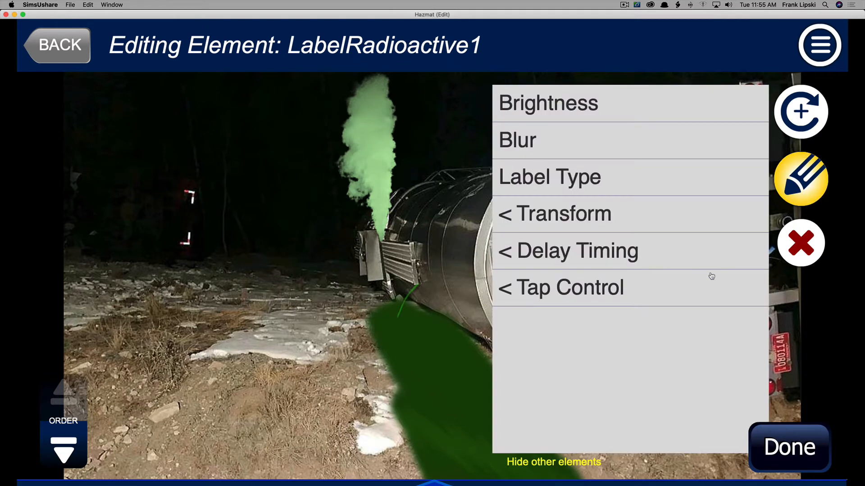
Darken the radioactive label by setting its brightness to -55 and finish editing it.
{"action": "left_click", "coordinate": [789, 428]}
{"action": "left_click", "coordinate": [684, 274]}
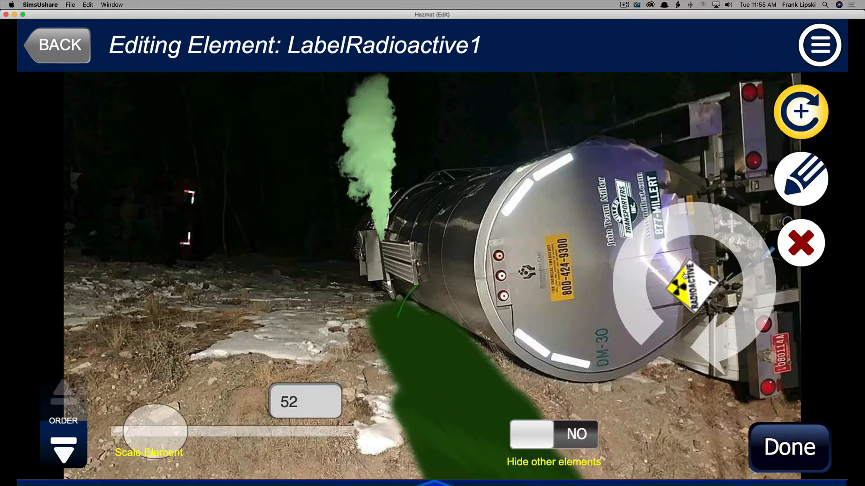
{"action": "left_click", "coordinate": [796, 178]}
{"action": "left_click", "coordinate": [542, 108]}
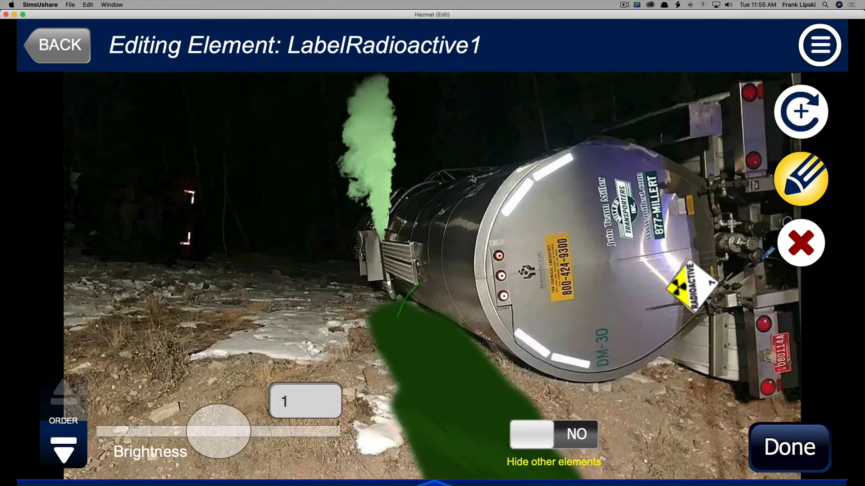
{"action": "left_click_drag", "start_coordinate": [218, 437], "coordinate": [199, 440]}
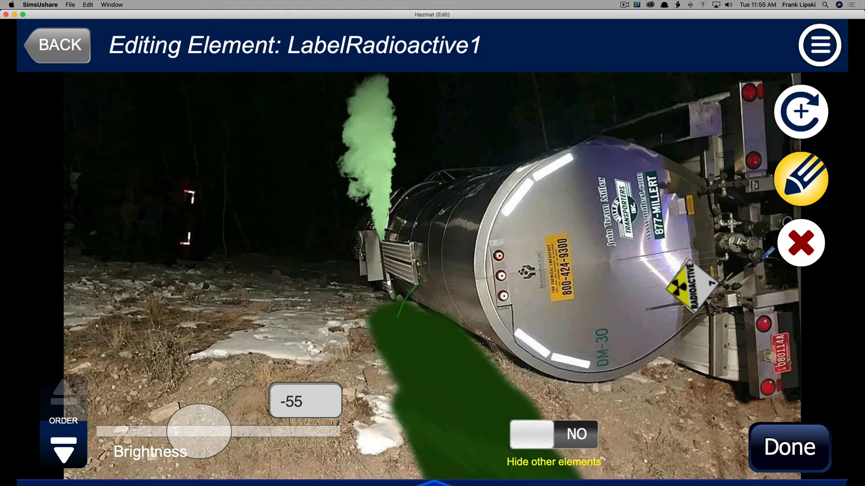
{"action": "left_click", "coordinate": [795, 446]}
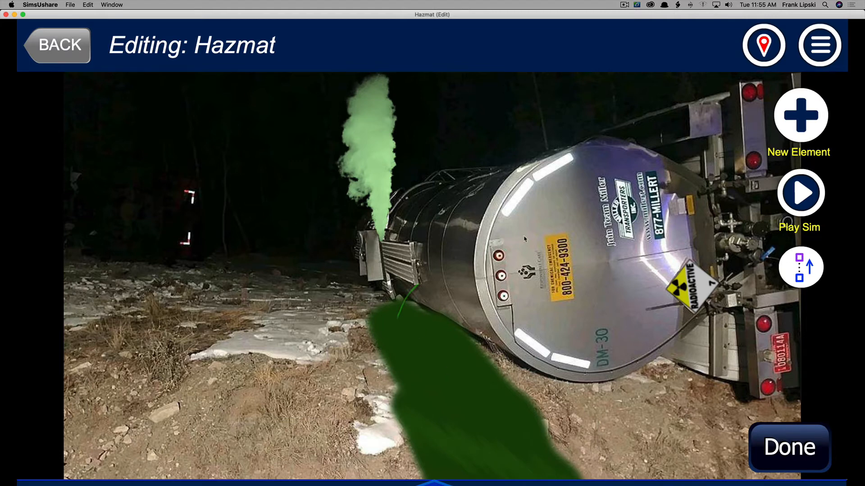
Add a Gas Approach element from the HazMat category and preview the simulation.
{"action": "left_click", "coordinate": [782, 120]}
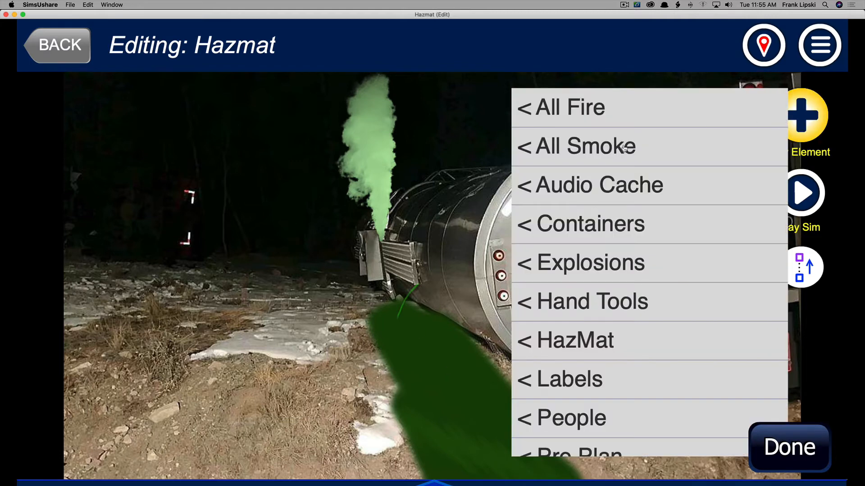
{"action": "left_click", "coordinate": [580, 334]}
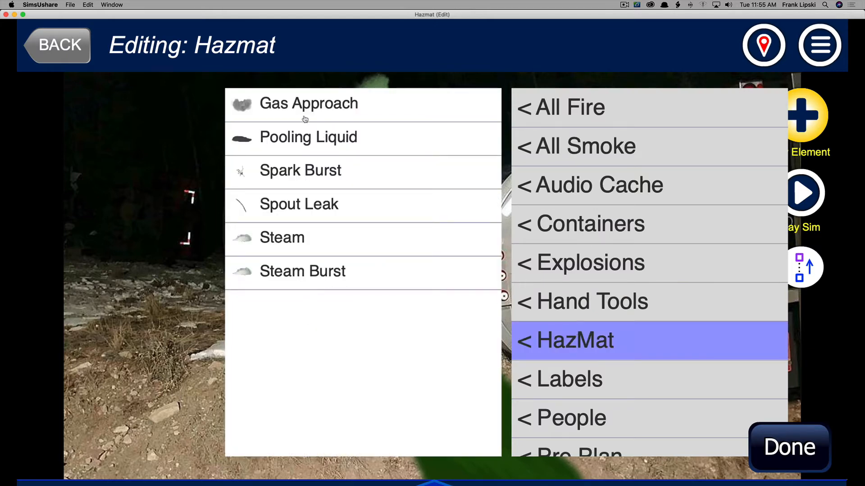
{"action": "left_click", "coordinate": [278, 106]}
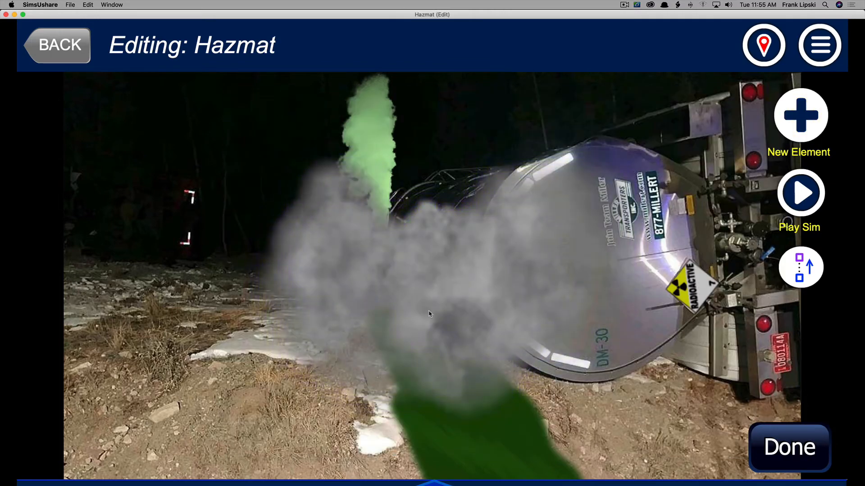
{"action": "left_click", "coordinate": [801, 193]}
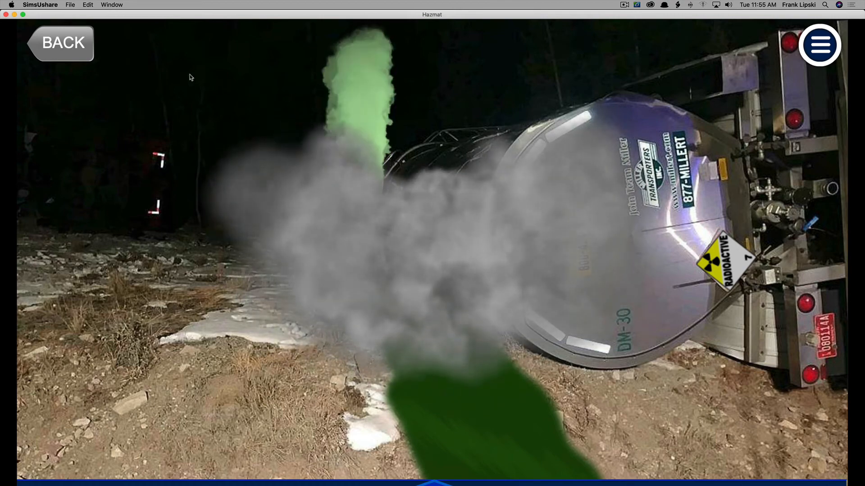
{"action": "left_click", "coordinate": [69, 53]}
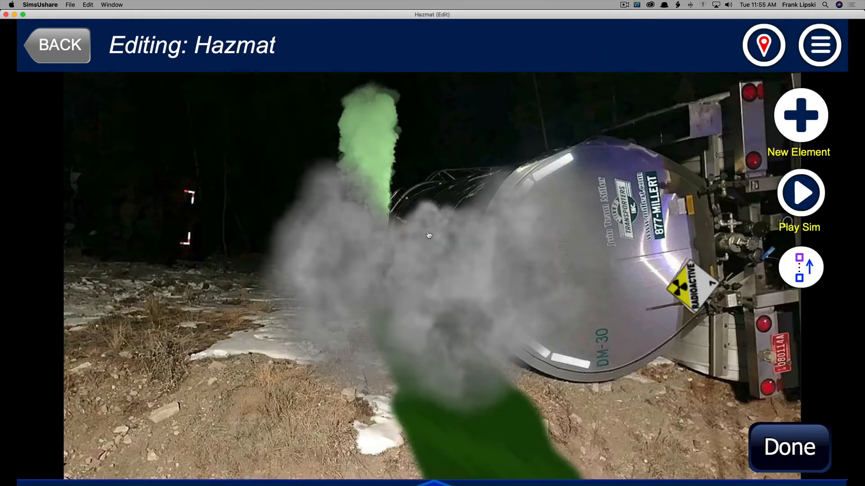
Enlarge the Gas Approach cloud to scale 227 and move it upward over the tanker.
{"action": "left_click", "coordinate": [466, 255]}
{"action": "left_click_drag", "start_coordinate": [466, 256], "coordinate": [561, 262]}
{"action": "left_click_drag", "start_coordinate": [166, 432], "coordinate": [181, 433]}
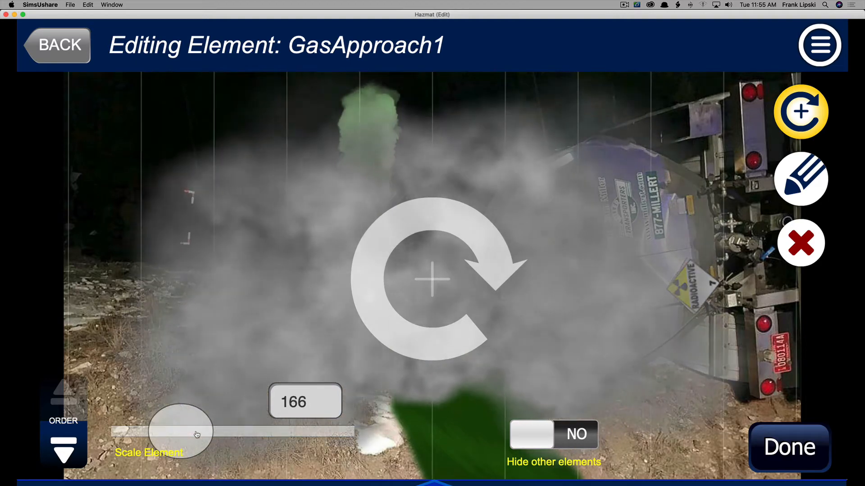
{"action": "left_click_drag", "start_coordinate": [432, 293], "coordinate": [432, 200]}
{"action": "left_click_drag", "start_coordinate": [189, 432], "coordinate": [205, 436]}
{"action": "mouse_move", "coordinate": [397, 273]}
{"action": "left_mouse_down"}
{"action": "mouse_move", "coordinate": [415, 236]}
{"action": "mouse_move", "coordinate": [392, 249]}
{"action": "left_mouse_up"}
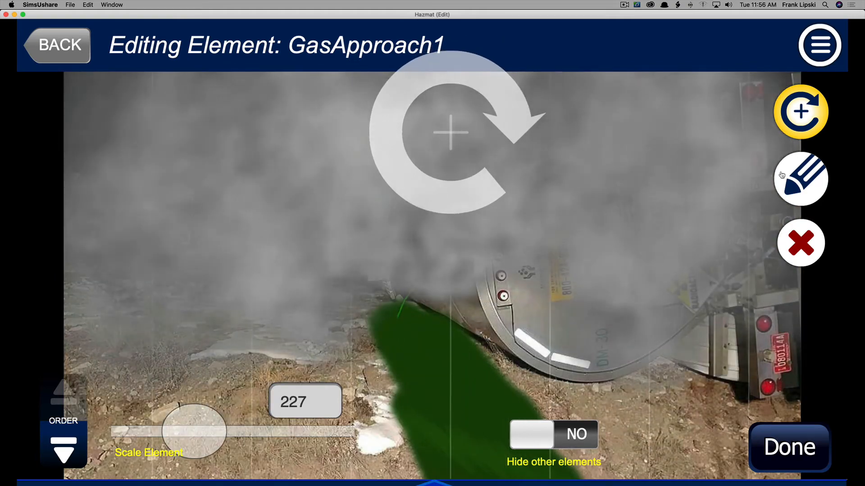
Tint the gas cloud green with colour #1C9F00 and raise its colour intensity.
{"action": "left_click", "coordinate": [803, 166]}
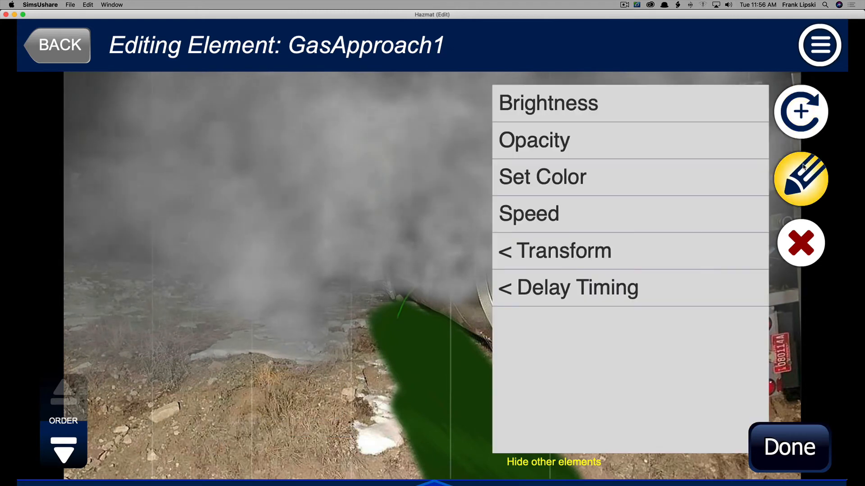
{"action": "left_click", "coordinate": [554, 177]}
{"action": "left_click", "coordinate": [144, 115]}
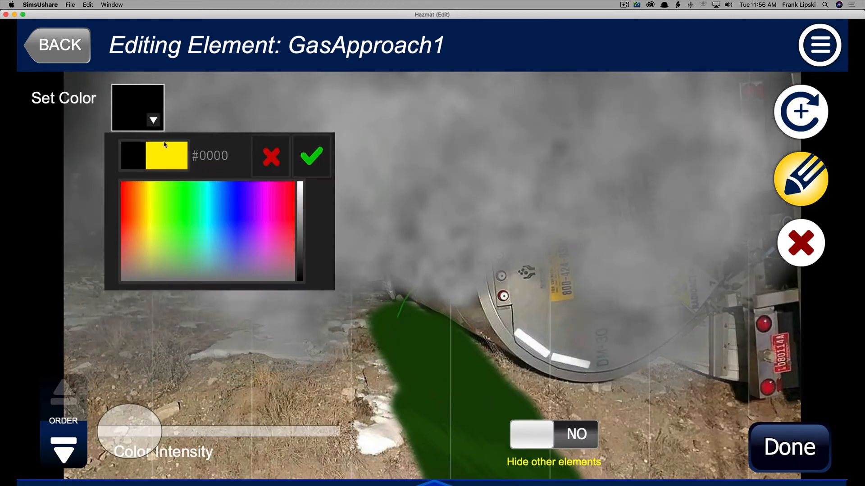
{"action": "left_click", "coordinate": [179, 208]}
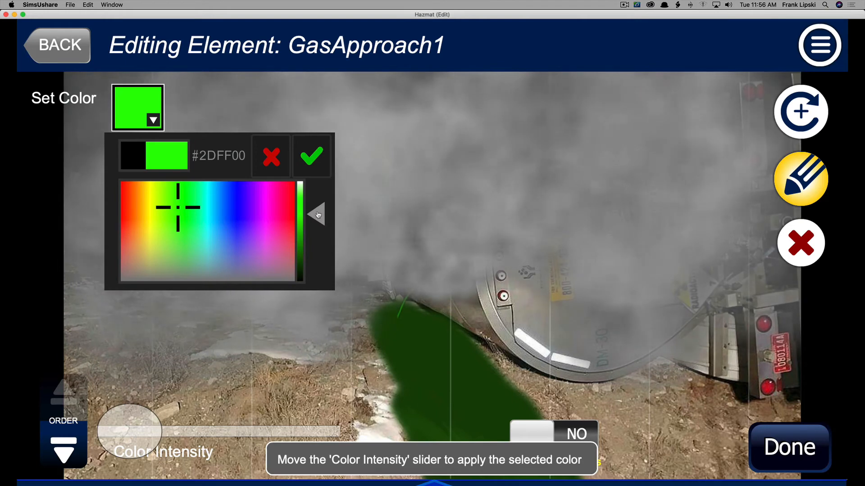
{"action": "left_click_drag", "start_coordinate": [154, 424], "coordinate": [217, 429]}
{"action": "left_click_drag", "start_coordinate": [322, 218], "coordinate": [323, 240]}
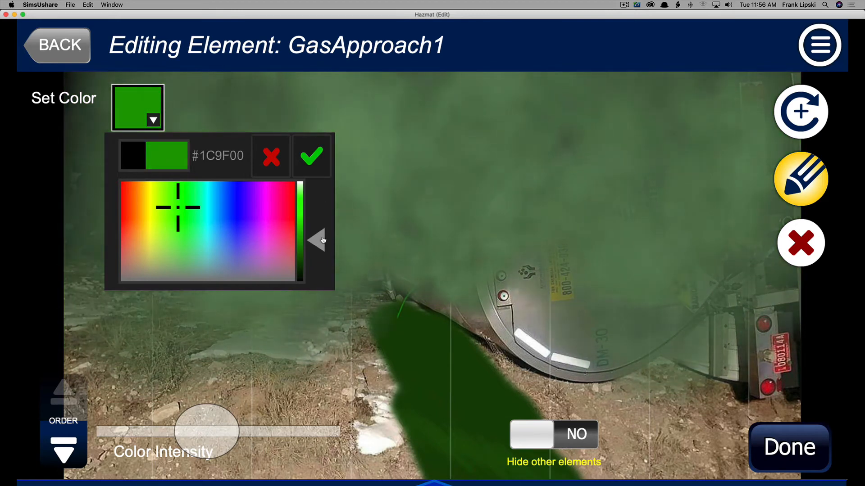
{"action": "mouse_move", "coordinate": [220, 417]}
{"action": "left_mouse_down"}
{"action": "mouse_move", "coordinate": [240, 417]}
{"action": "mouse_move", "coordinate": [224, 416]}
{"action": "left_mouse_up"}
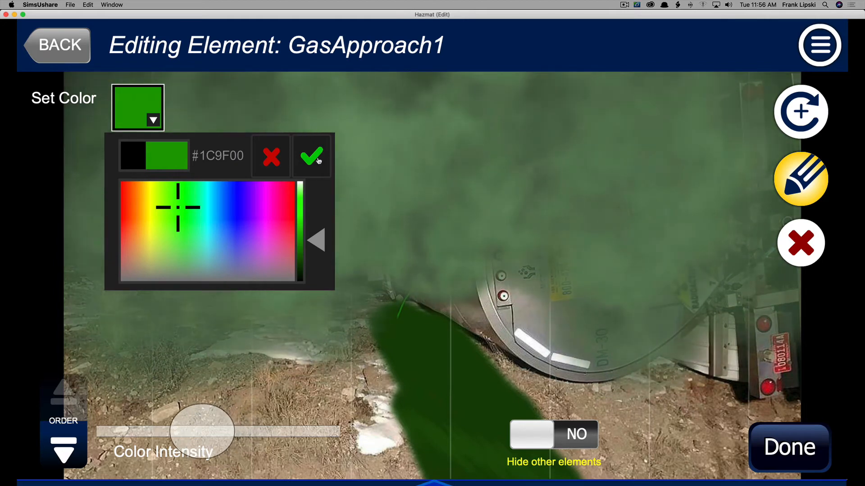
{"action": "left_click", "coordinate": [314, 167]}
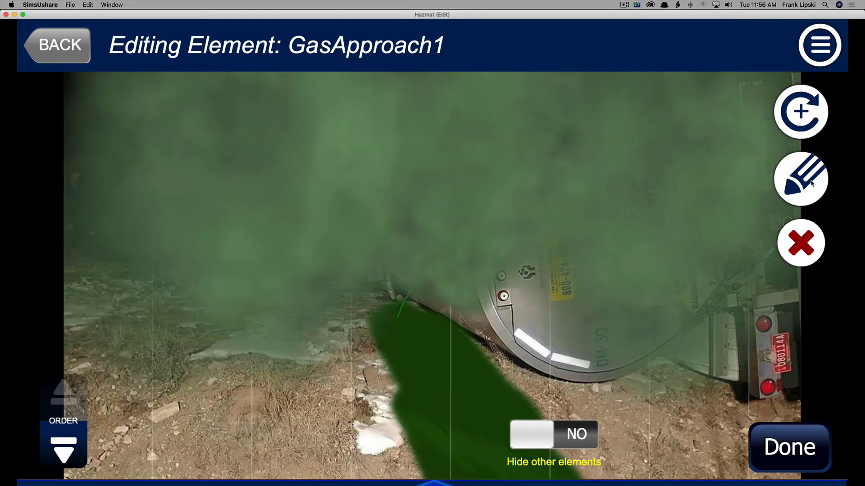
Lower the gas cloud's opacity to 0.85.
{"action": "left_click", "coordinate": [801, 115]}
{"action": "left_click", "coordinate": [800, 179]}
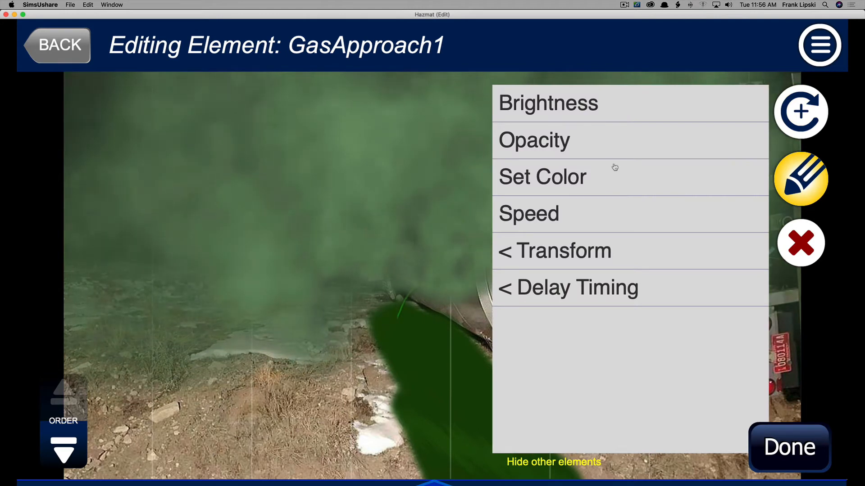
{"action": "left_click", "coordinate": [549, 143]}
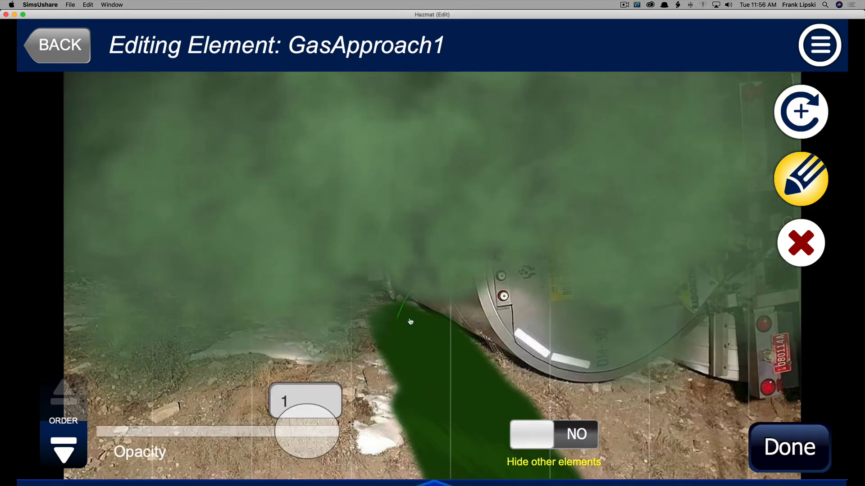
{"action": "left_click_drag", "start_coordinate": [294, 447], "coordinate": [266, 448]}
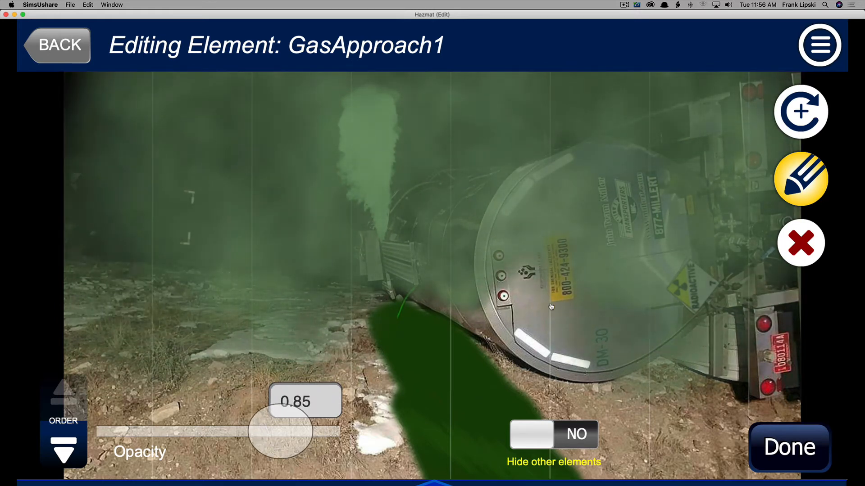
Scale the gas cloud to 260 and reposition it toward the tank's rear end.
{"action": "left_click", "coordinate": [771, 438]}
{"action": "left_click_drag", "start_coordinate": [566, 223], "coordinate": [637, 252]}
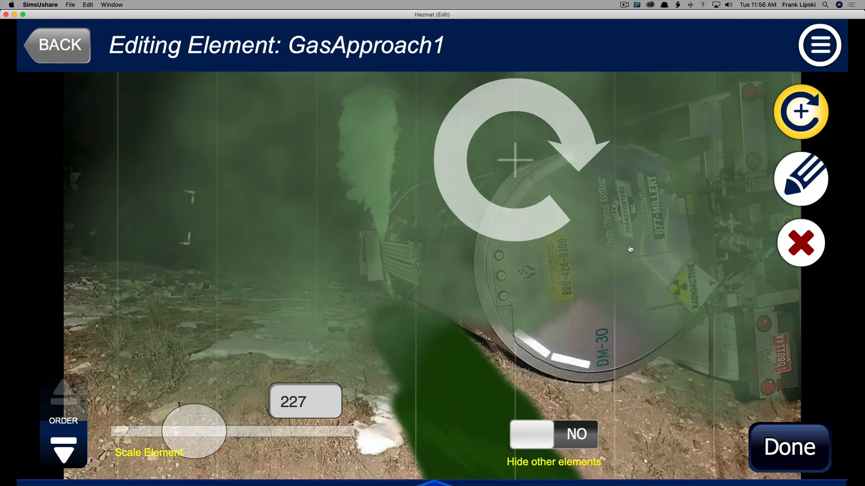
{"action": "left_click_drag", "start_coordinate": [631, 250], "coordinate": [624, 308]}
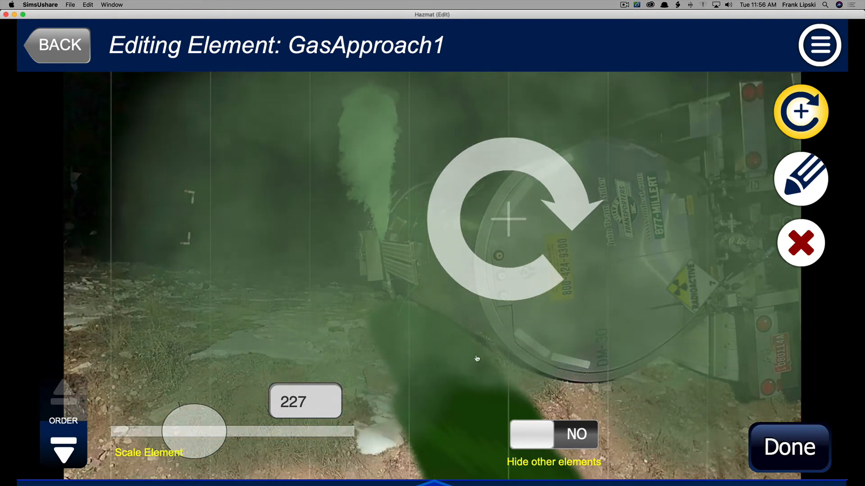
{"action": "left_click_drag", "start_coordinate": [188, 442], "coordinate": [196, 442]}
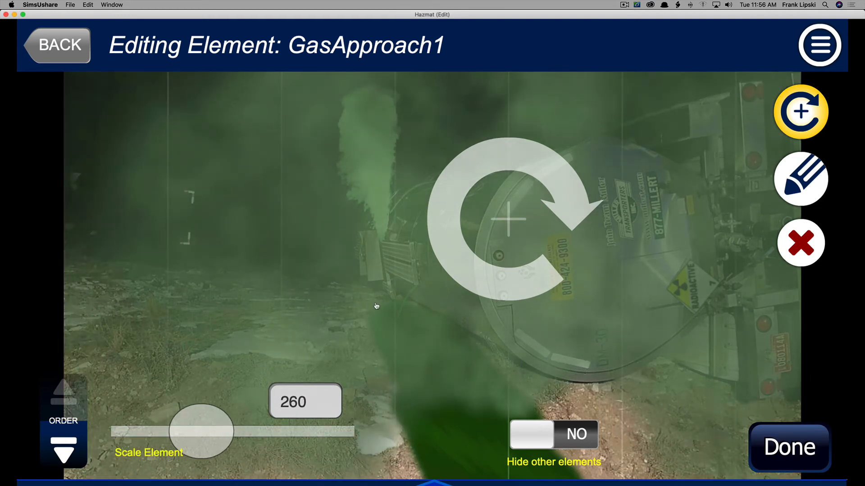
{"action": "left_click_drag", "start_coordinate": [376, 307], "coordinate": [382, 263]}
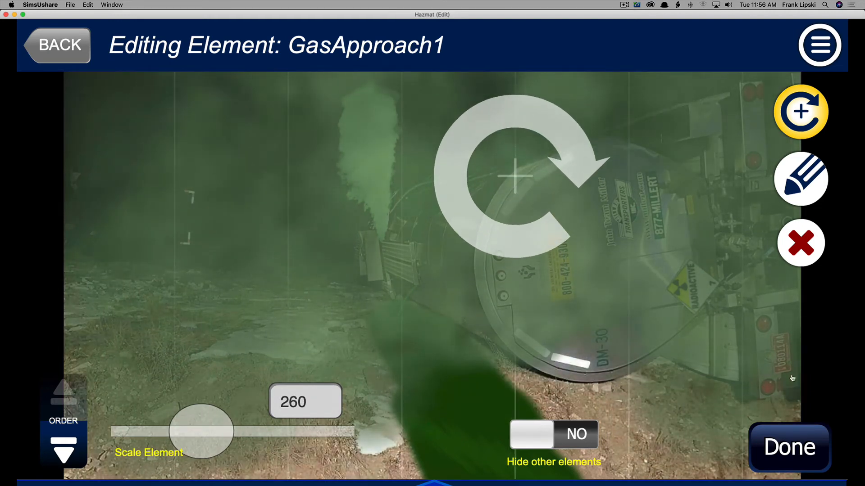
Finish editing the gas cloud and preview the simulation.
{"action": "left_click", "coordinate": [800, 451]}
{"action": "left_click", "coordinate": [799, 220]}
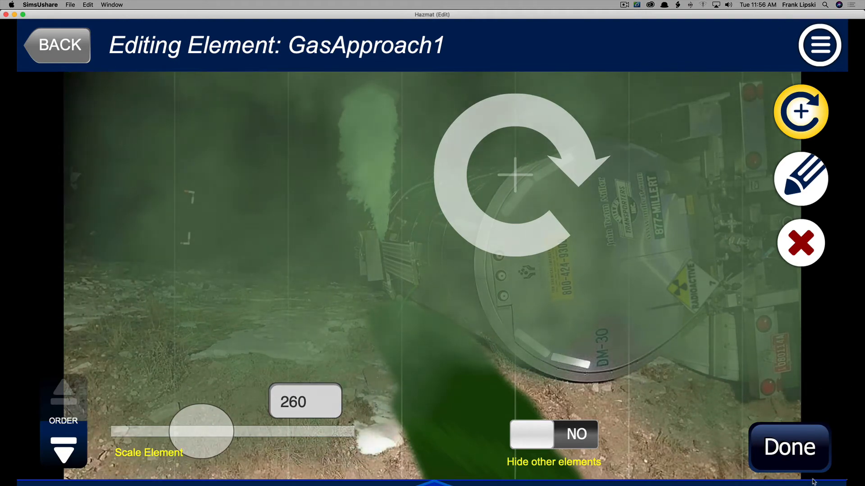
{"action": "left_click", "coordinate": [797, 448]}
{"action": "left_click", "coordinate": [802, 192]}
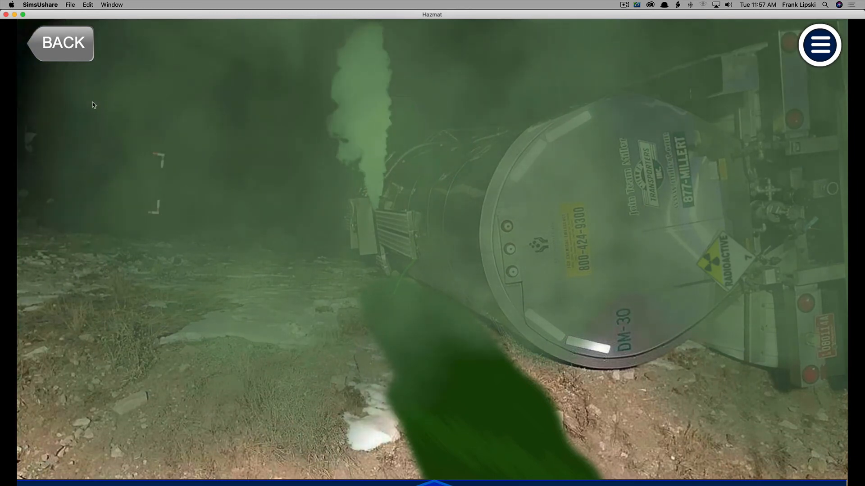
{"action": "left_click", "coordinate": [67, 51]}
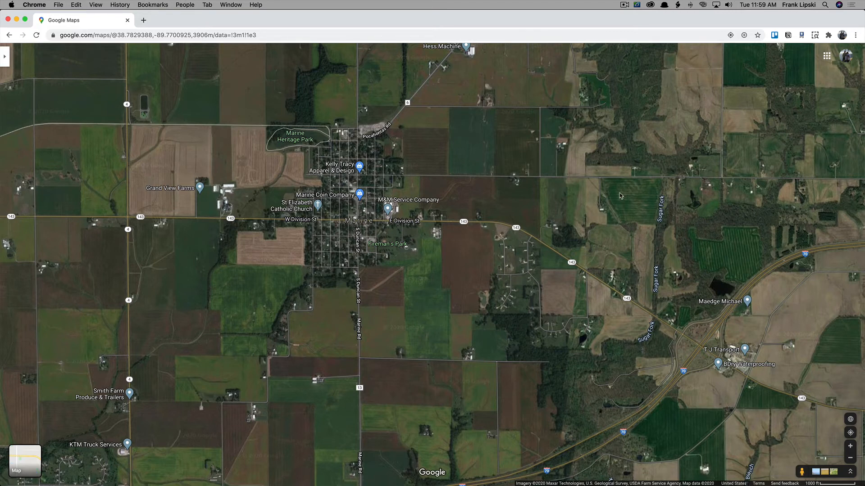
Switch to Chrome and capture a screenshot region of the Google Maps satellite view of the area.
{"action": "key", "text": "super+shift+4"}
{"action": "left_click_drag", "start_coordinate": [98, 70], "coordinate": [794, 448]}
{"action": "left_click", "coordinate": [16, 20]}
Start a new location and name it Aerial.
{"action": "left_click", "coordinate": [759, 53]}
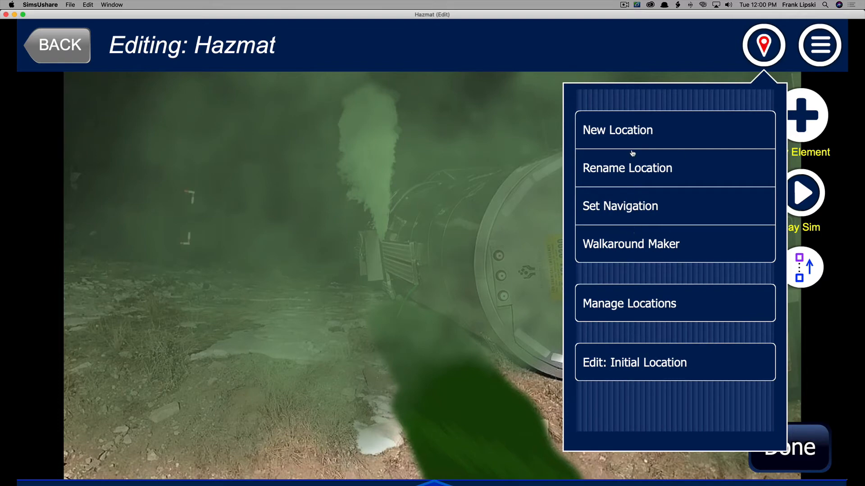
{"action": "left_click", "coordinate": [625, 138]}
{"action": "left_click", "coordinate": [492, 130]}
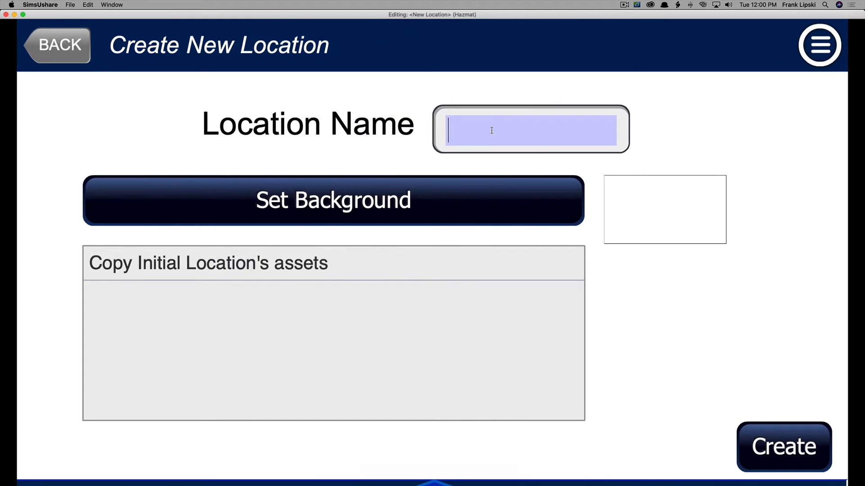
{"action": "type", "text": "Aerial"}
Set the Aerial location's background to the file Screen Shot 2020-08-11 at 11.59.29 AM and create the location.
{"action": "left_click", "coordinate": [457, 200]}
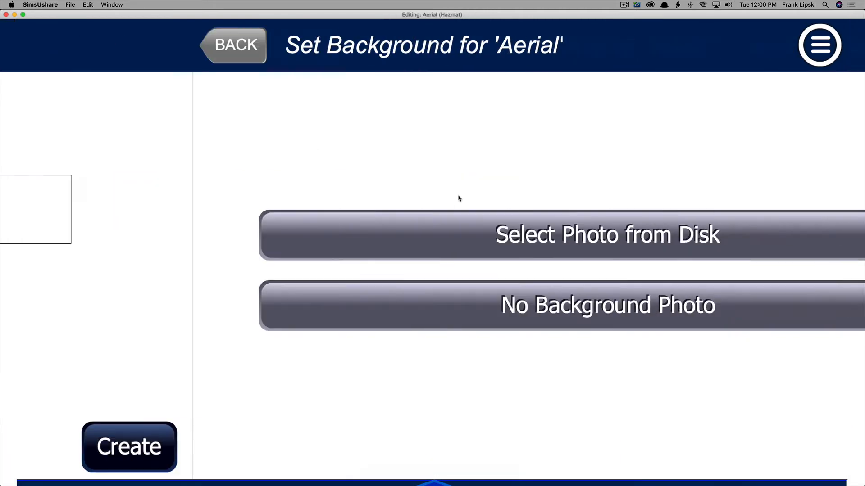
{"action": "left_click", "coordinate": [451, 233]}
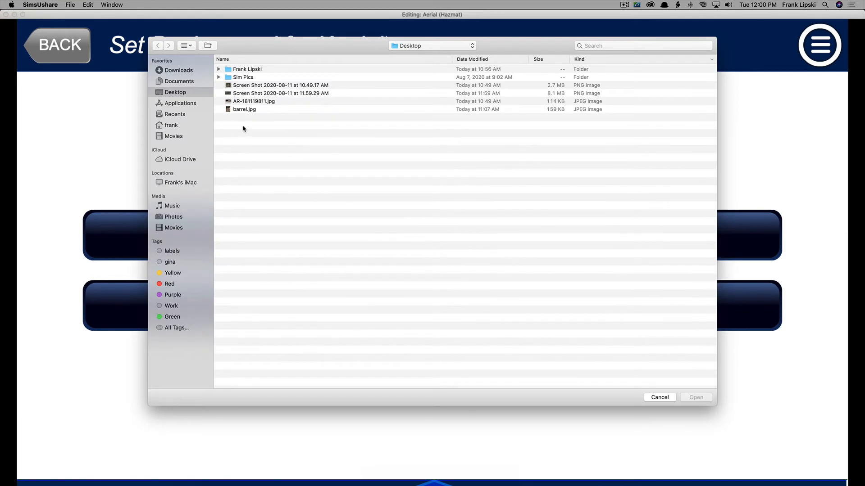
{"action": "left_click", "coordinate": [246, 94]}
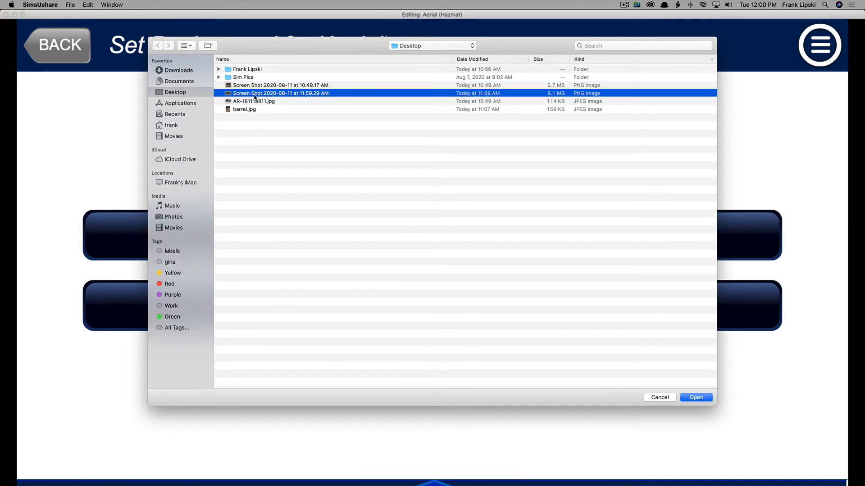
{"action": "left_click", "coordinate": [708, 397]}
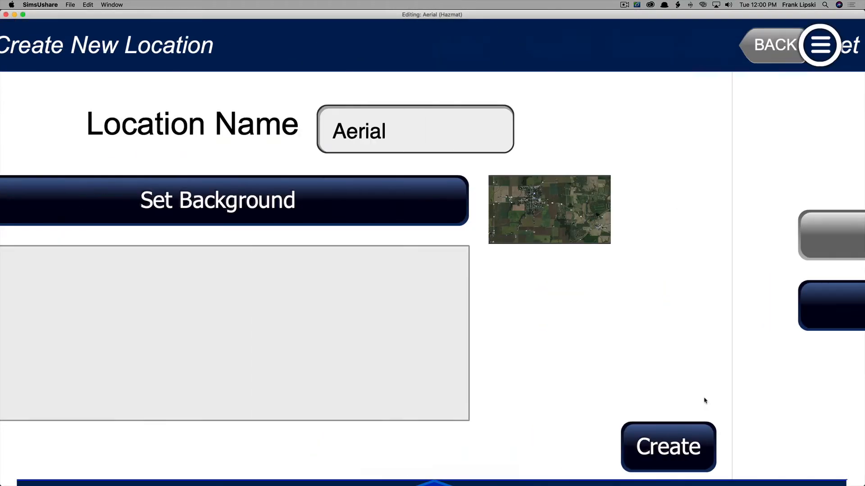
{"action": "left_click", "coordinate": [758, 452]}
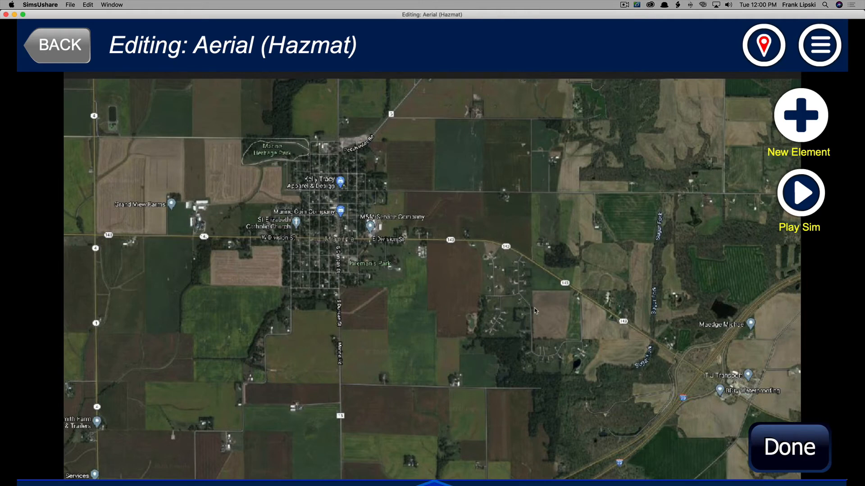
Add a Simple Text element to the Aerial location.
{"action": "left_click", "coordinate": [786, 122]}
{"action": "scroll", "coordinate": [607, 163], "scroll_direction": "down", "scroll_amount": 3}
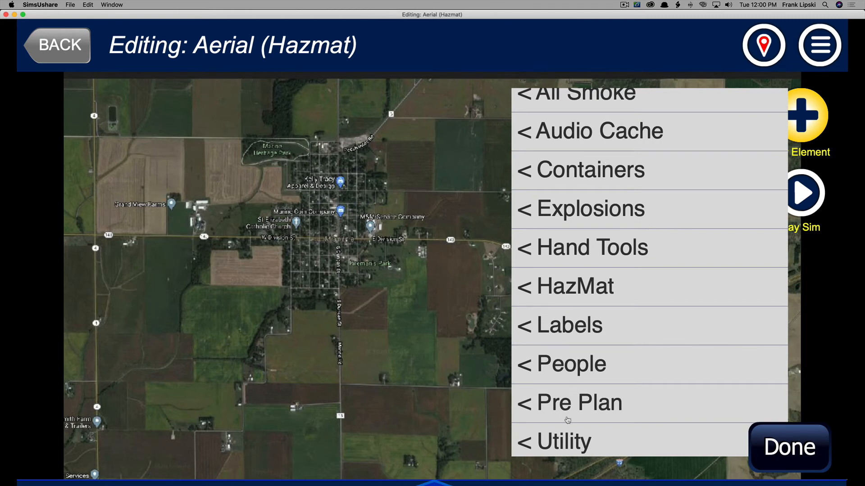
{"action": "left_click", "coordinate": [564, 441]}
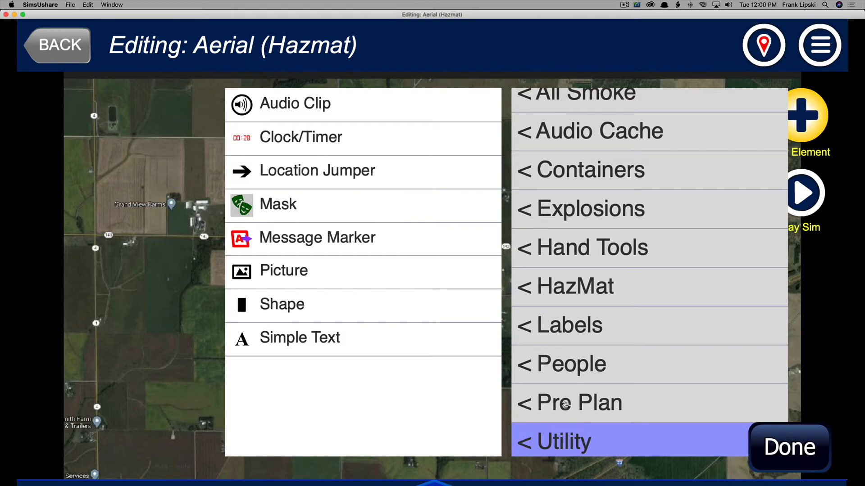
{"action": "left_click", "coordinate": [300, 337]}
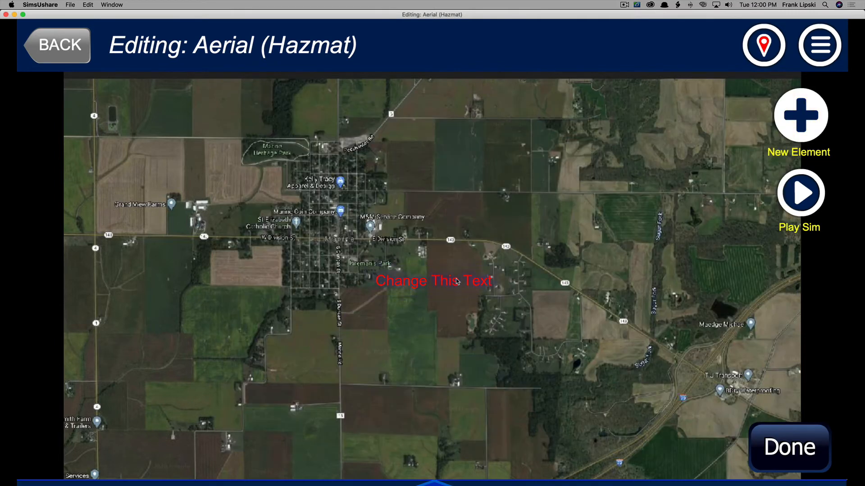
Change the text element's content to Wind Direction 10MPH.
{"action": "left_click", "coordinate": [457, 281]}
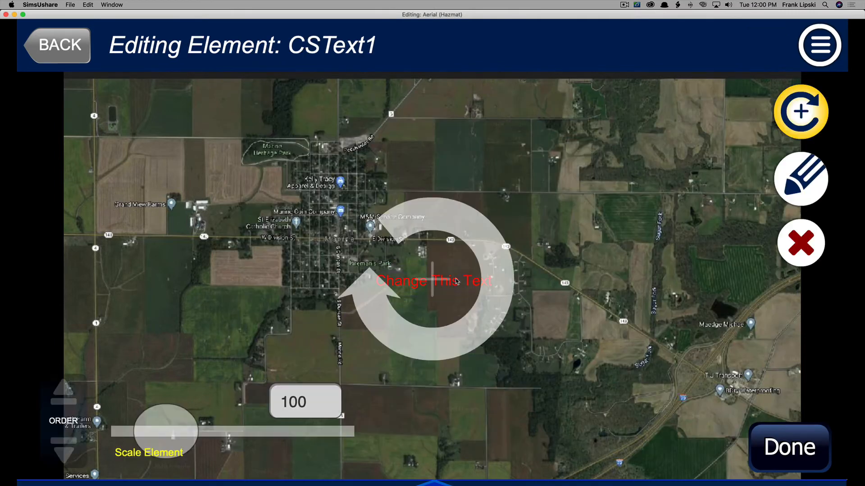
{"action": "left_click", "coordinate": [809, 203]}
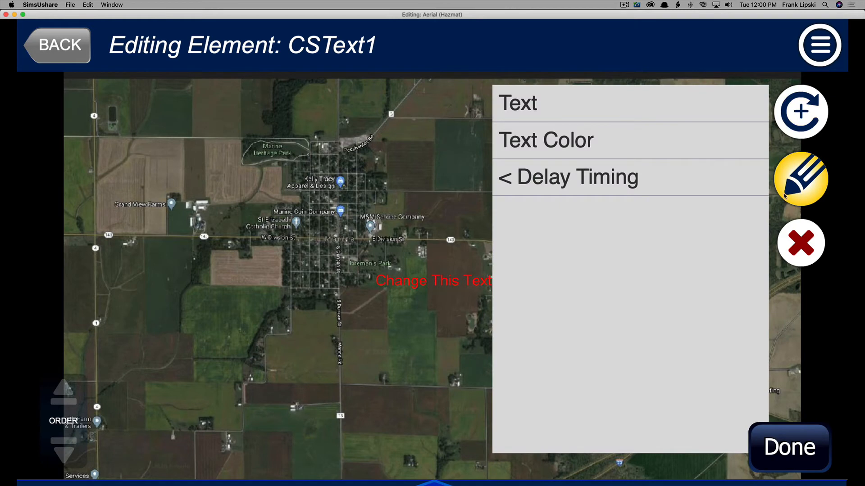
{"action": "left_click", "coordinate": [540, 101]}
{"action": "left_click", "coordinate": [256, 439]}
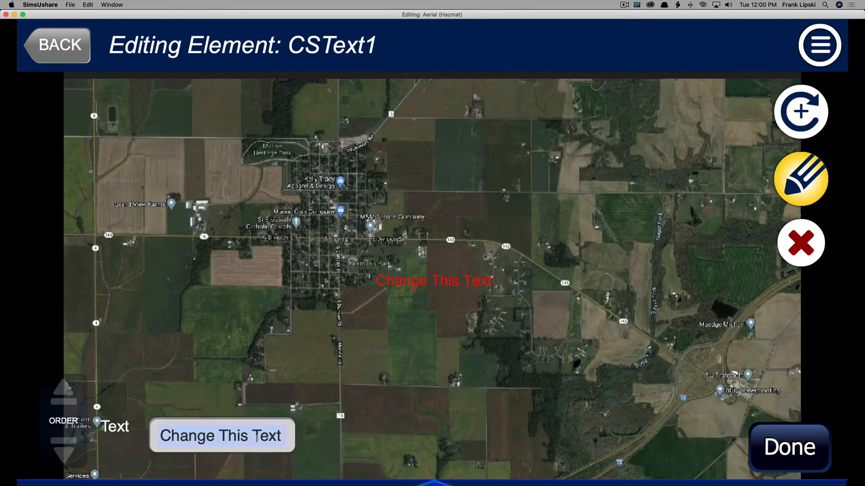
{"action": "type", "text": "Wind "}
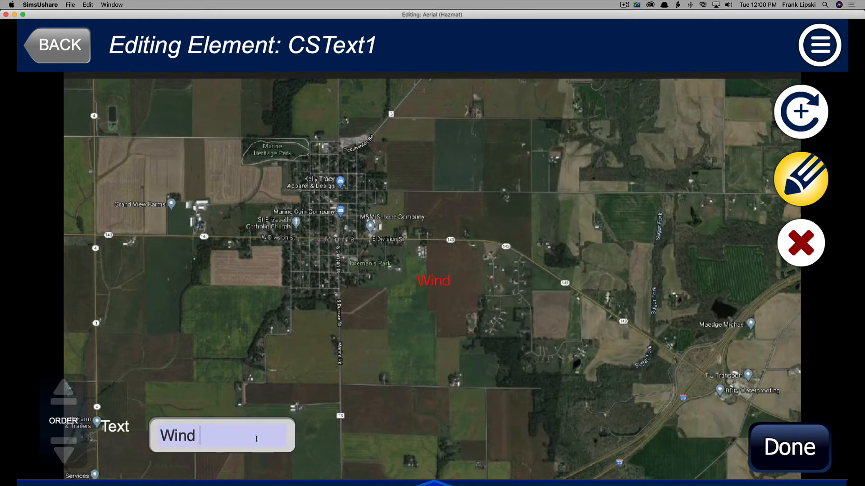
{"action": "type", "text": "Direction "}
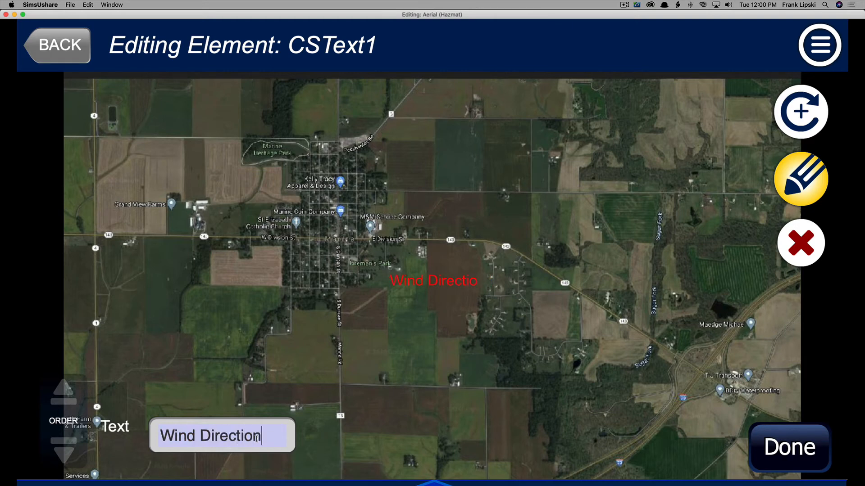
{"action": "type", "text": "10MPH"}
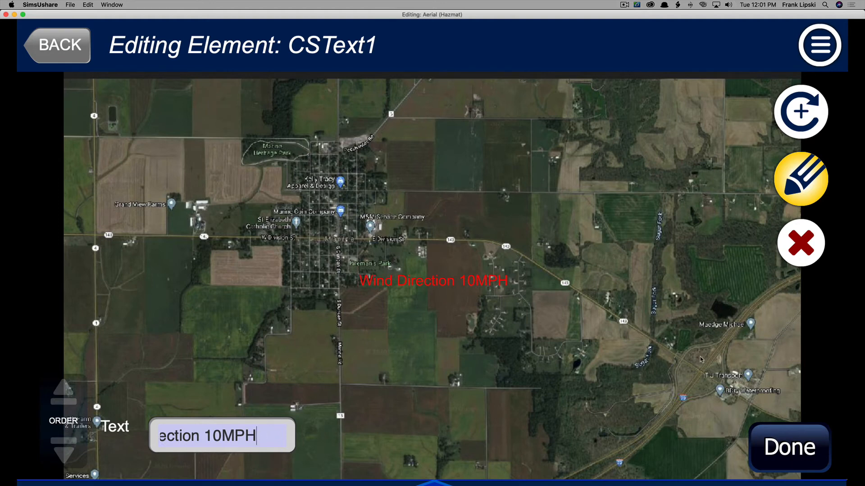
{"action": "left_click", "coordinate": [761, 439]}
Move the Wind Direction label near the top of the aerial map.
{"action": "left_click", "coordinate": [409, 280]}
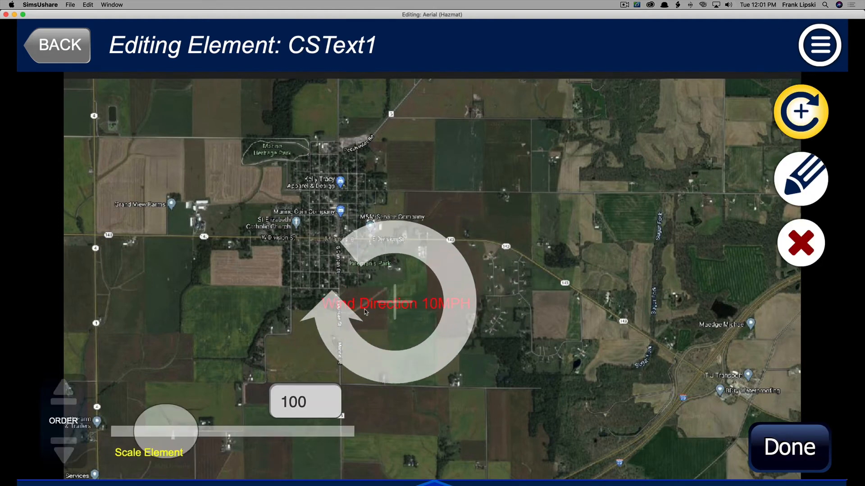
{"action": "left_click_drag", "start_coordinate": [409, 280], "coordinate": [485, 118]}
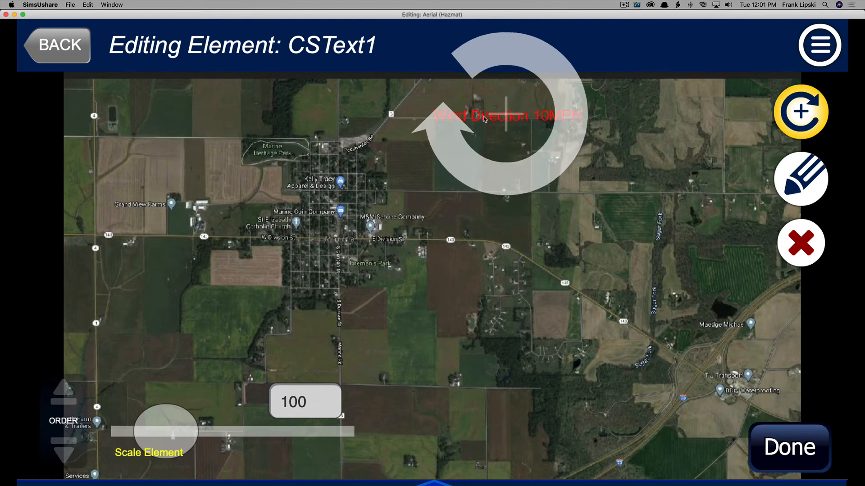
{"action": "left_click", "coordinate": [800, 194]}
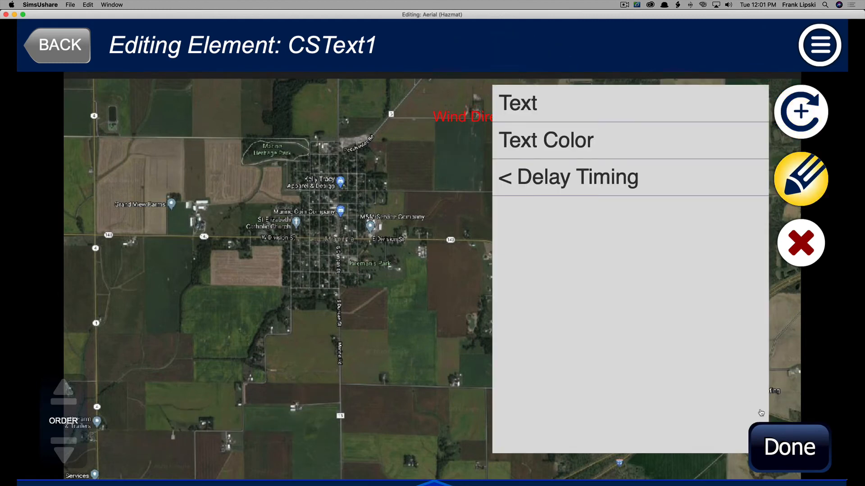
{"action": "left_click", "coordinate": [776, 430]}
Add a Message Marker arrow, scale it to 28 and place it just below the Wind Direction label.
{"action": "left_click", "coordinate": [798, 125]}
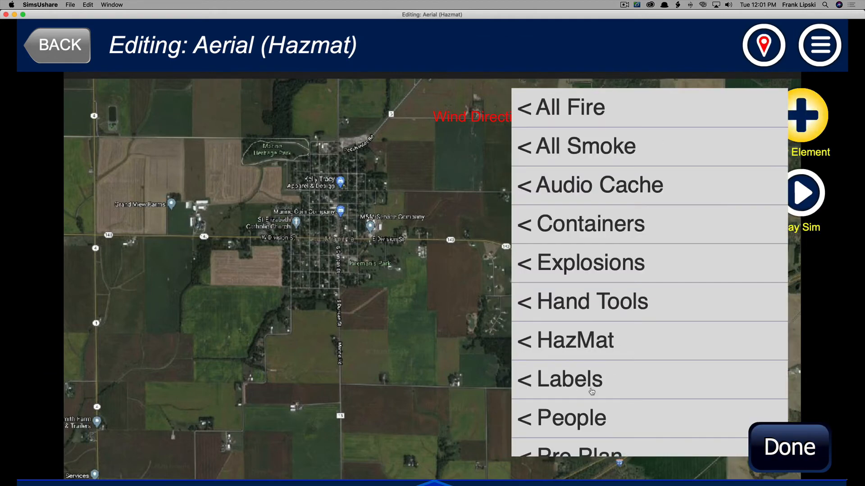
{"action": "scroll", "coordinate": [594, 382], "scroll_direction": "down", "scroll_amount": 3}
{"action": "left_click", "coordinate": [569, 440]}
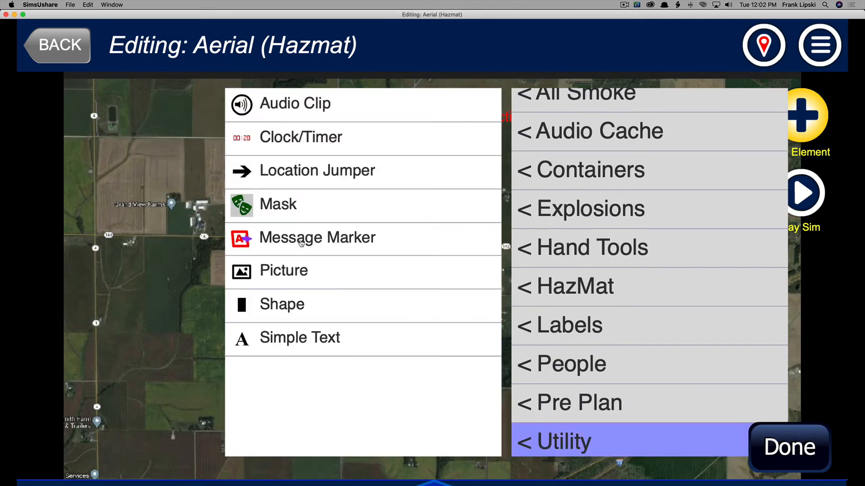
{"action": "left_click", "coordinate": [301, 243]}
{"action": "left_click_drag", "start_coordinate": [460, 291], "coordinate": [533, 179]}
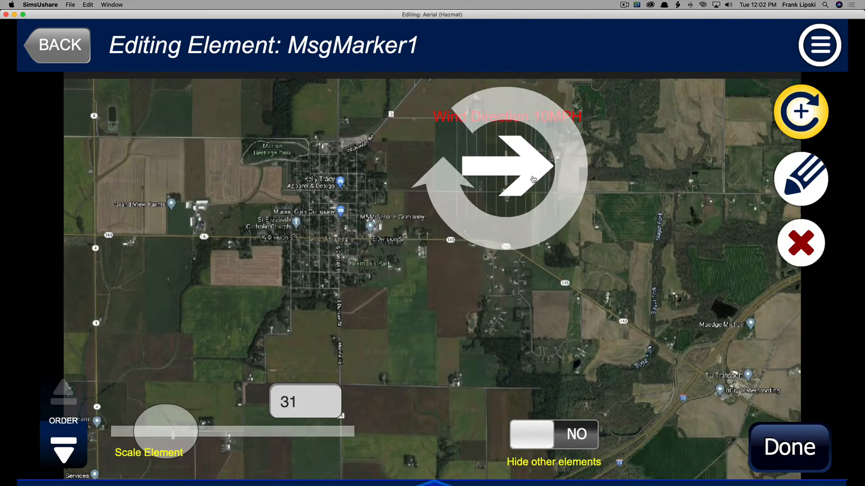
{"action": "left_click_drag", "start_coordinate": [165, 432], "coordinate": [149, 435]}
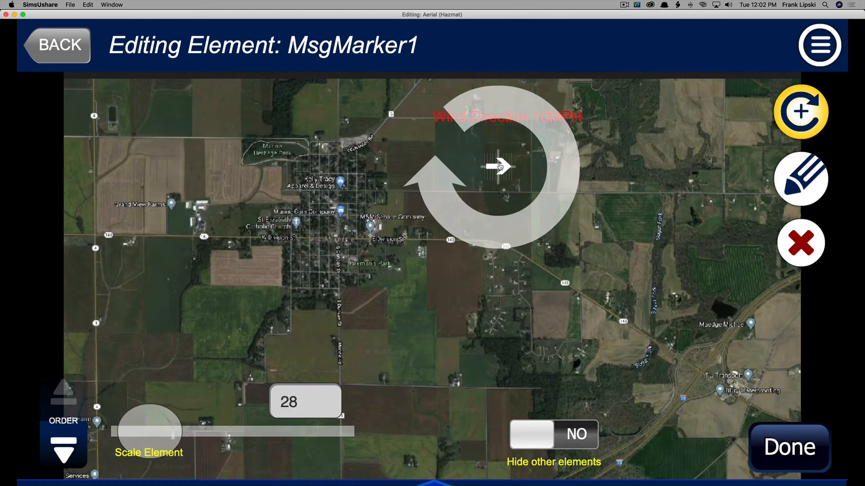
{"action": "left_click_drag", "start_coordinate": [499, 166], "coordinate": [509, 143]}
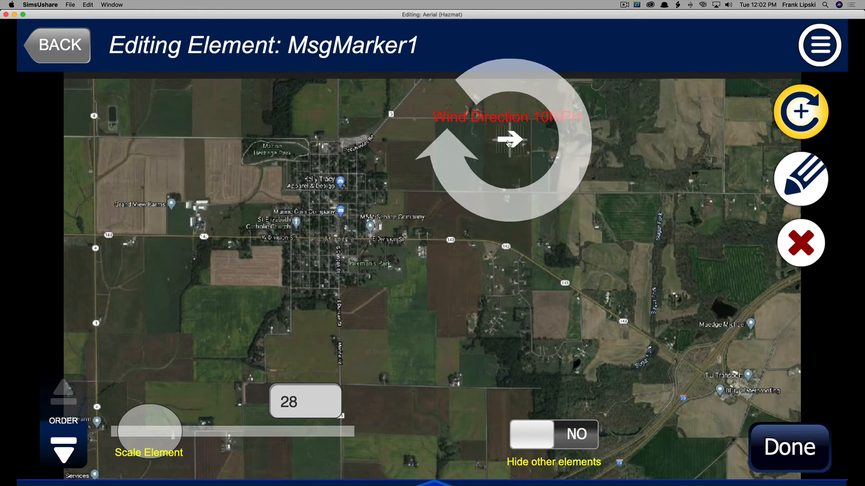
Set the arrow's color to red #FF0005 with full color intensity.
{"action": "left_click", "coordinate": [781, 188]}
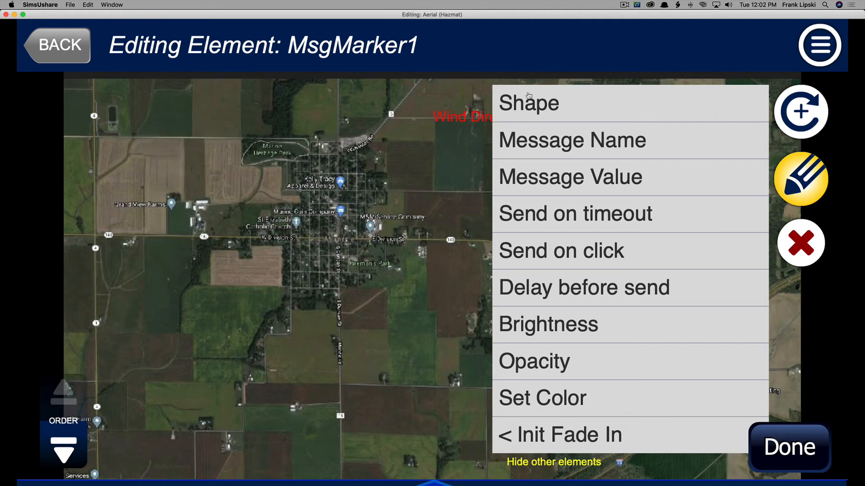
{"action": "left_click", "coordinate": [525, 106]}
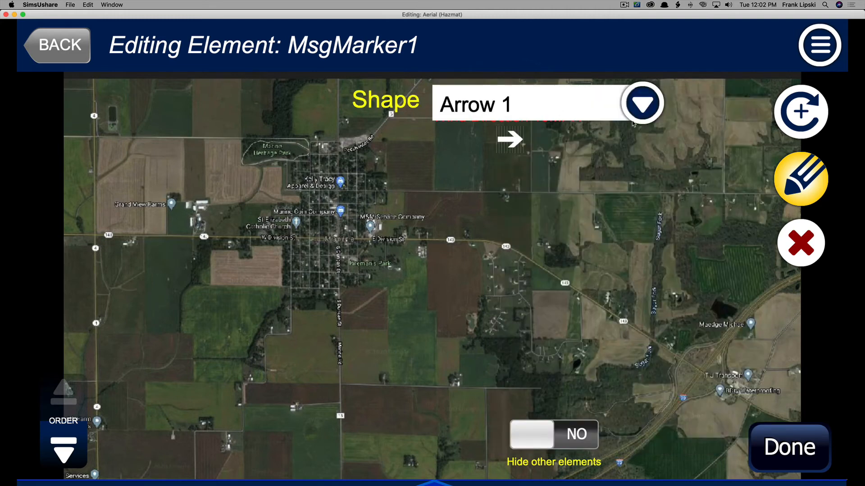
{"action": "left_click", "coordinate": [794, 182]}
{"action": "left_click", "coordinate": [794, 182]}
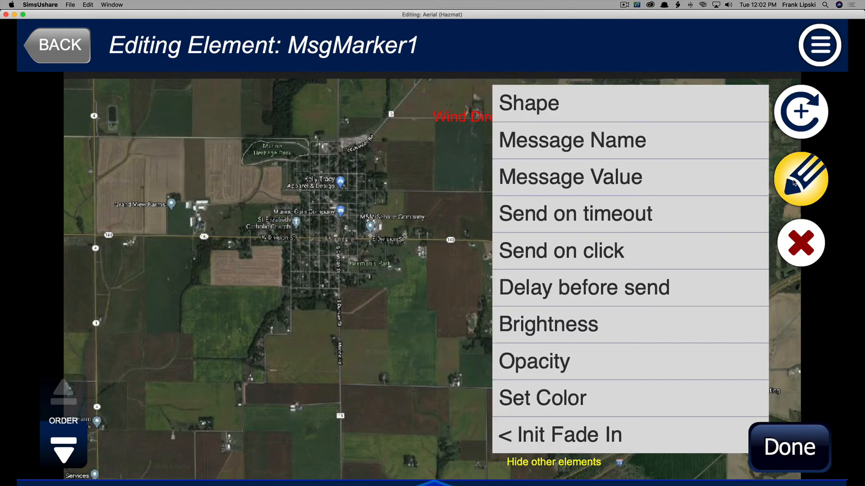
{"action": "left_click", "coordinate": [542, 393]}
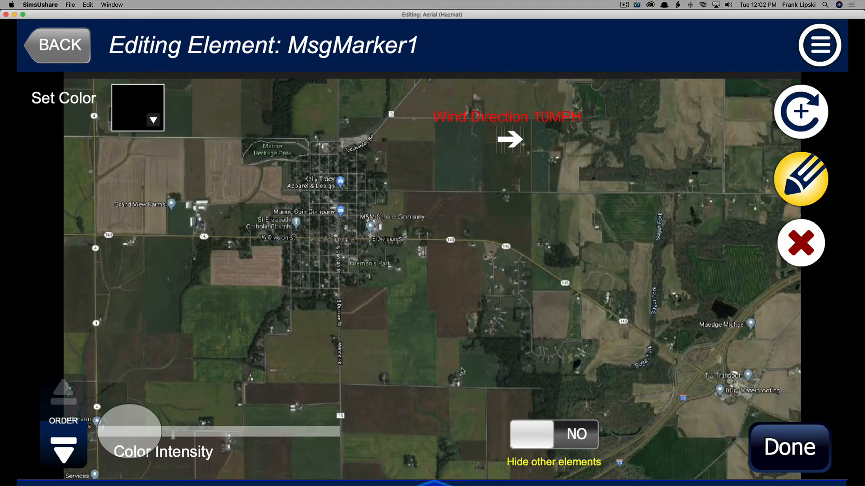
{"action": "left_click", "coordinate": [146, 130]}
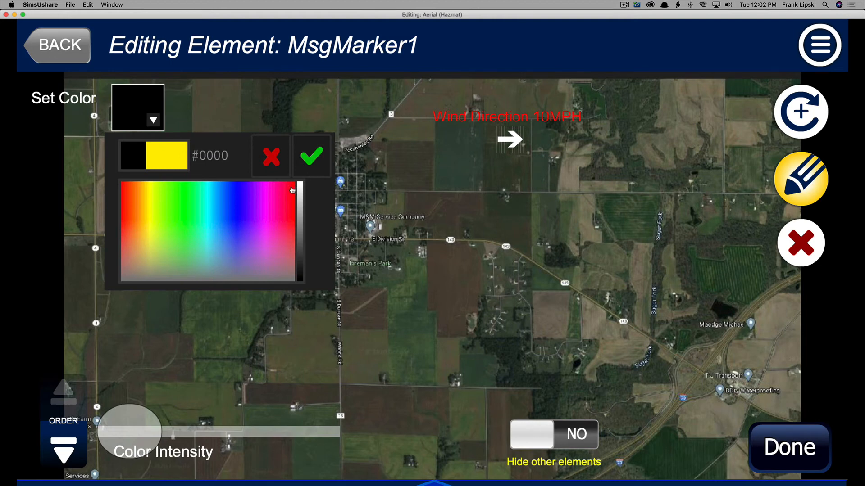
{"action": "left_click", "coordinate": [293, 185]}
{"action": "left_click", "coordinate": [294, 182]}
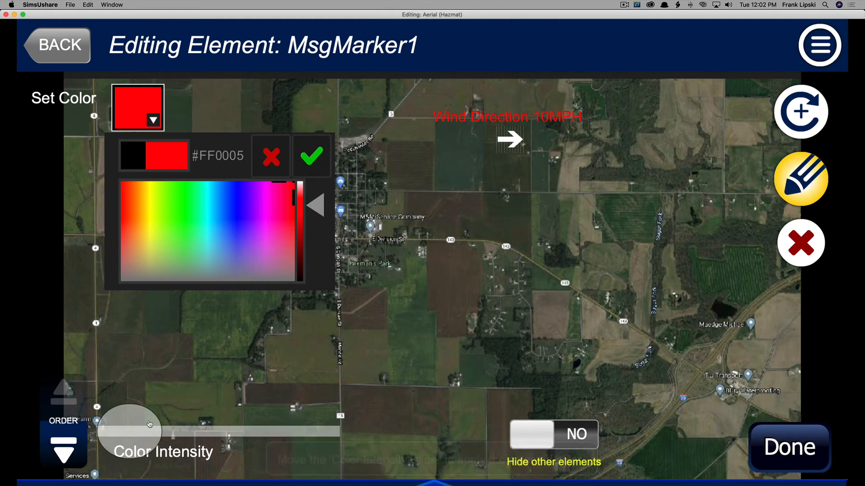
{"action": "left_click_drag", "start_coordinate": [150, 423], "coordinate": [354, 417]}
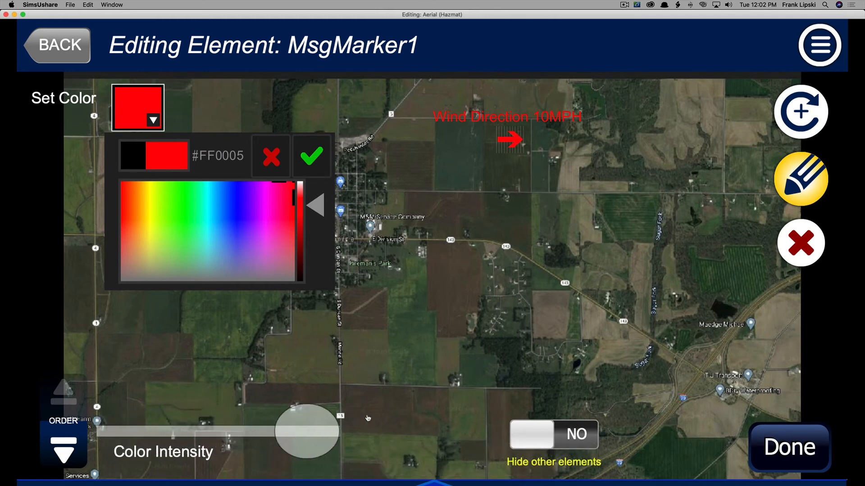
{"action": "left_click", "coordinate": [812, 466]}
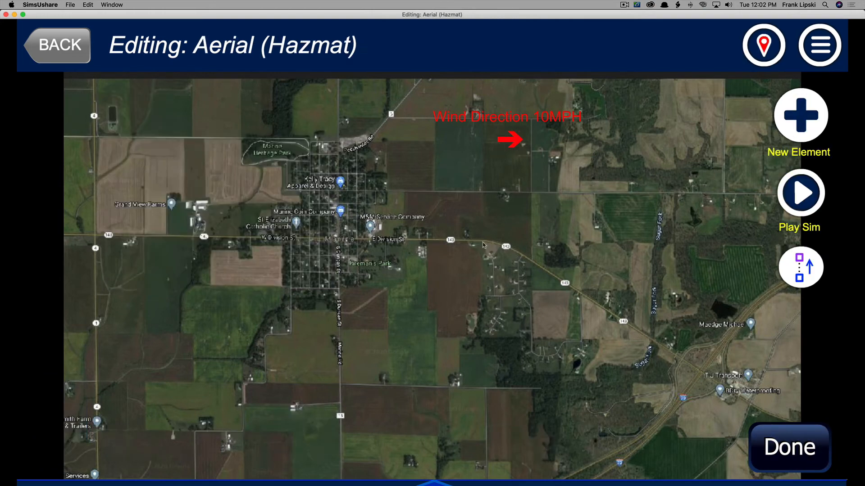
Add a second Message Marker arrow to the aerial map.
{"action": "left_click", "coordinate": [800, 127]}
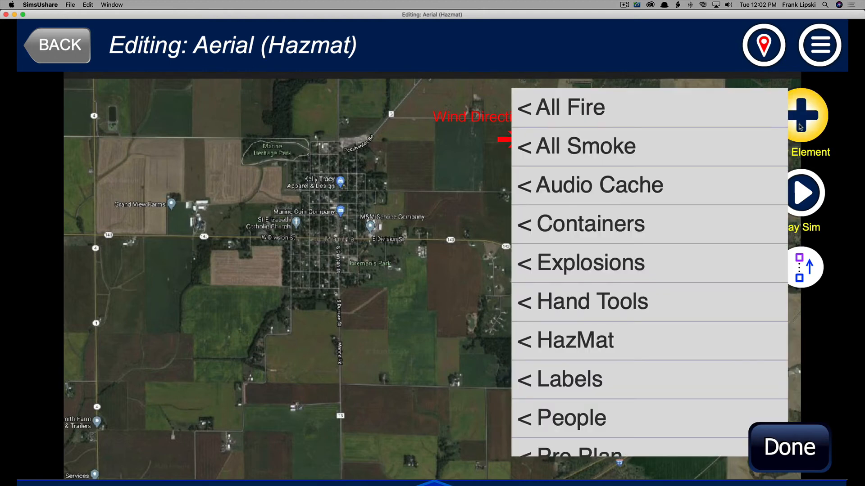
{"action": "left_click_drag", "start_coordinate": [653, 367], "coordinate": [652, 249]}
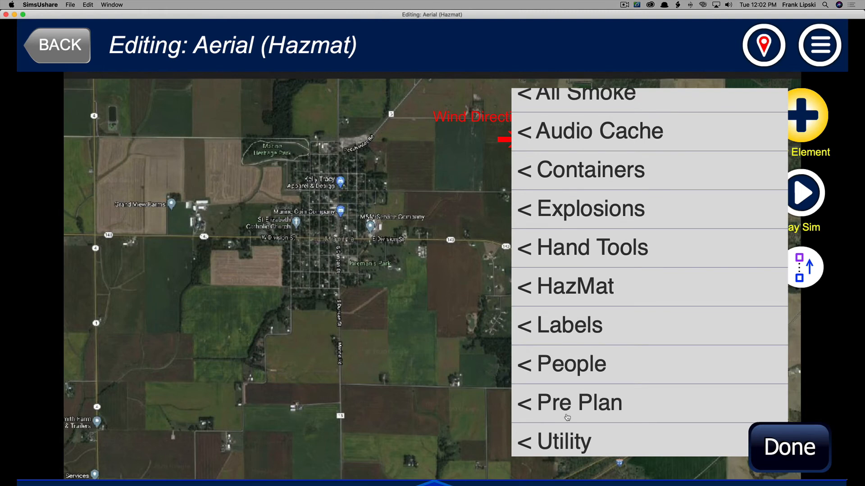
{"action": "left_click", "coordinate": [570, 342]}
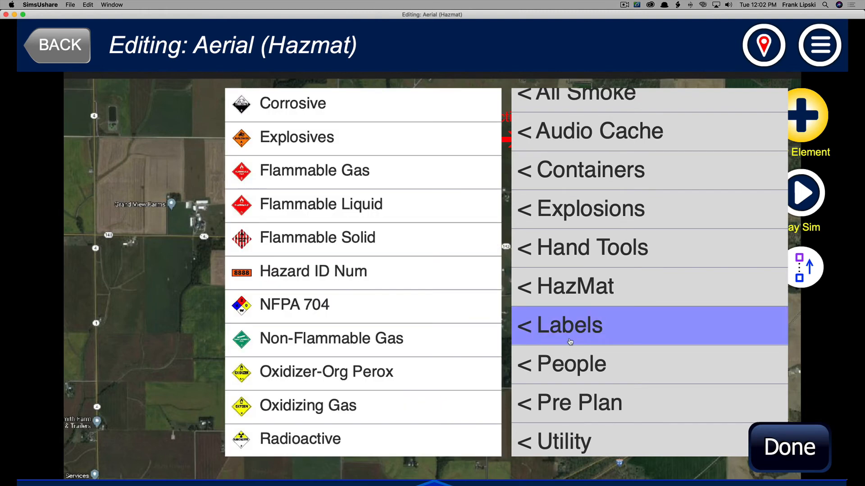
{"action": "left_click", "coordinate": [562, 444]}
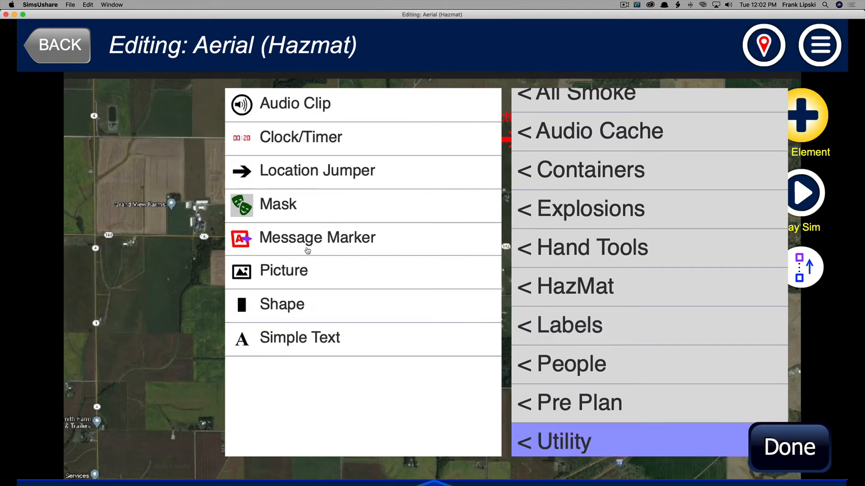
{"action": "left_click", "coordinate": [308, 247]}
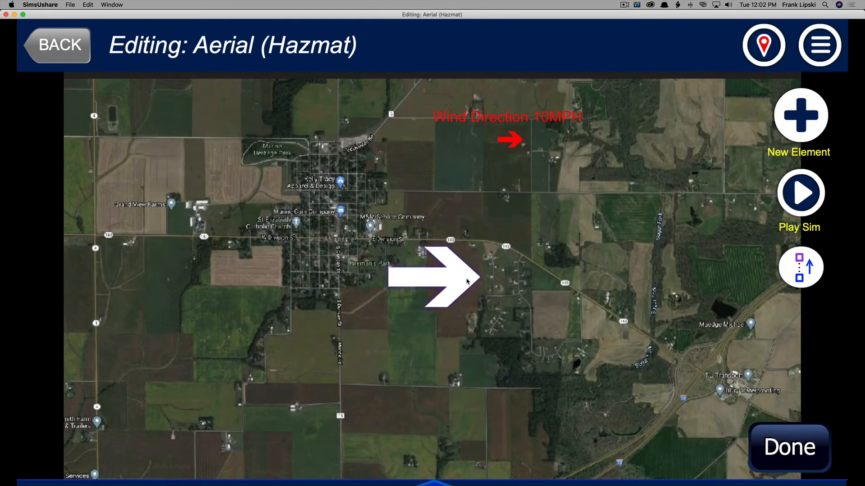
Rotate the second arrow to point up-right, scale it to 29 and place it near the map's centre.
{"action": "mouse_move", "coordinate": [461, 276]}
{"action": "left_mouse_down"}
{"action": "mouse_move", "coordinate": [465, 241]}
{"action": "mouse_move", "coordinate": [465, 304]}
{"action": "left_mouse_up"}
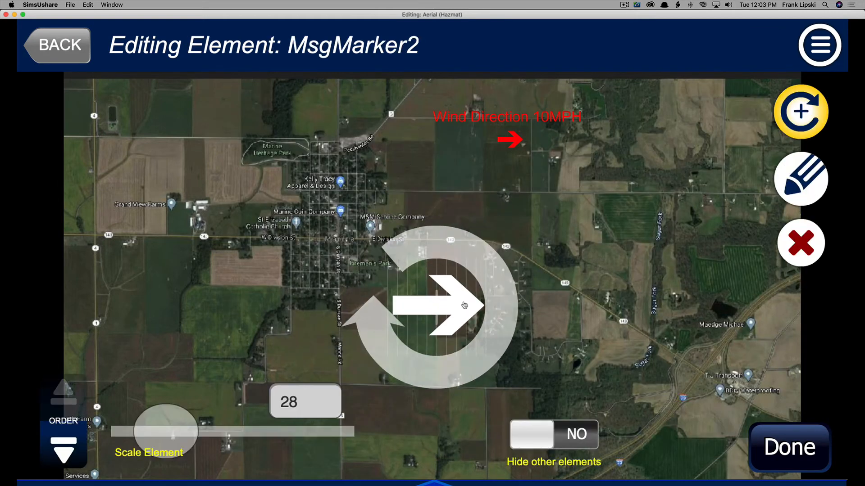
{"action": "left_click_drag", "start_coordinate": [367, 347], "coordinate": [387, 378]}
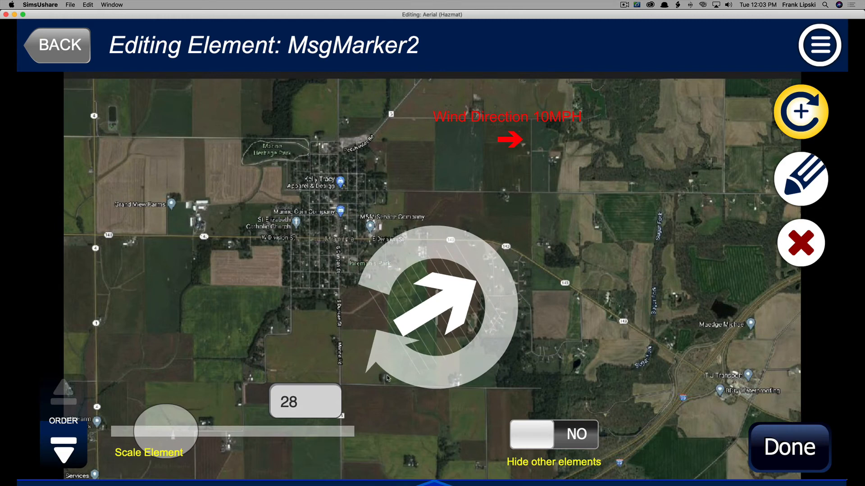
{"action": "left_click_drag", "start_coordinate": [439, 322], "coordinate": [442, 282]}
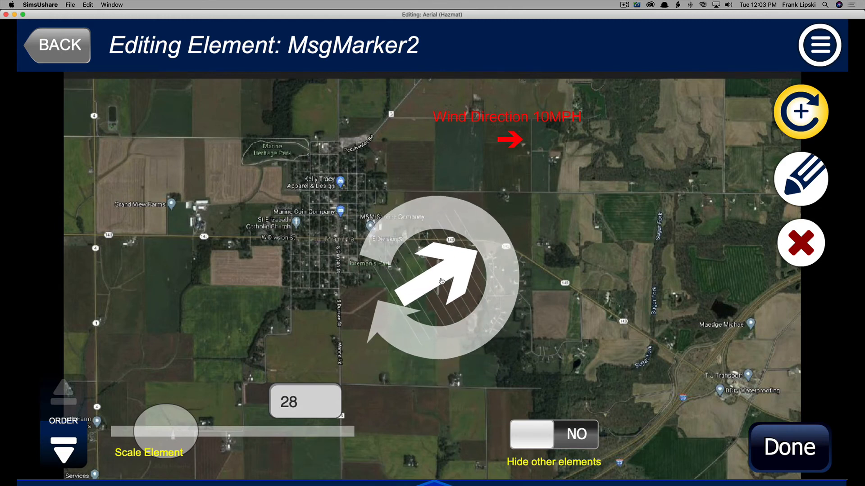
{"action": "left_click_drag", "start_coordinate": [192, 428], "coordinate": [176, 429]}
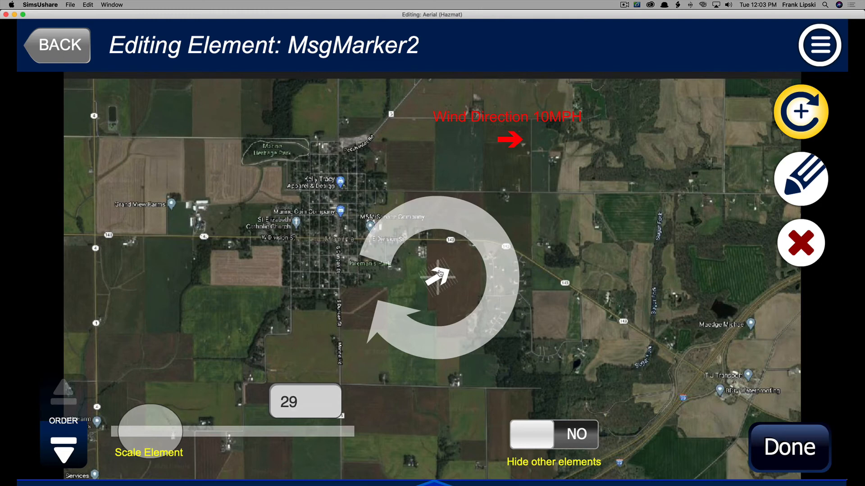
{"action": "left_click_drag", "start_coordinate": [440, 273], "coordinate": [472, 250]}
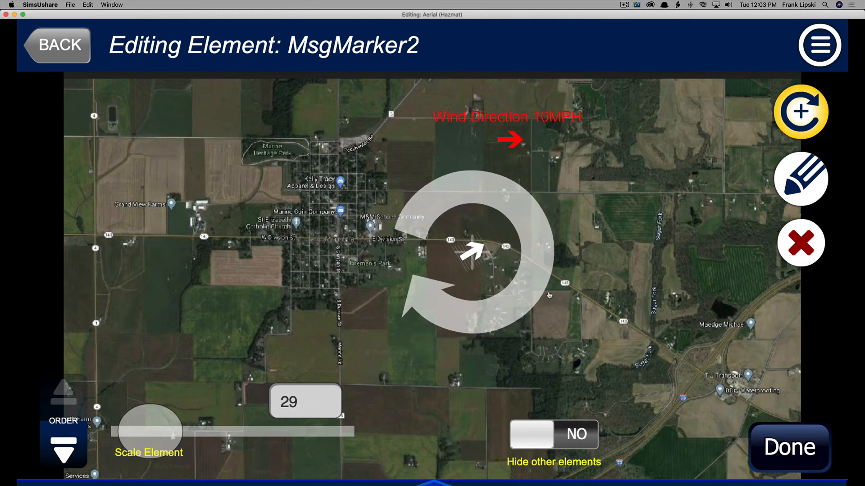
Set the second arrow's color to red with full color intensity and finish editing it.
{"action": "left_click", "coordinate": [798, 173]}
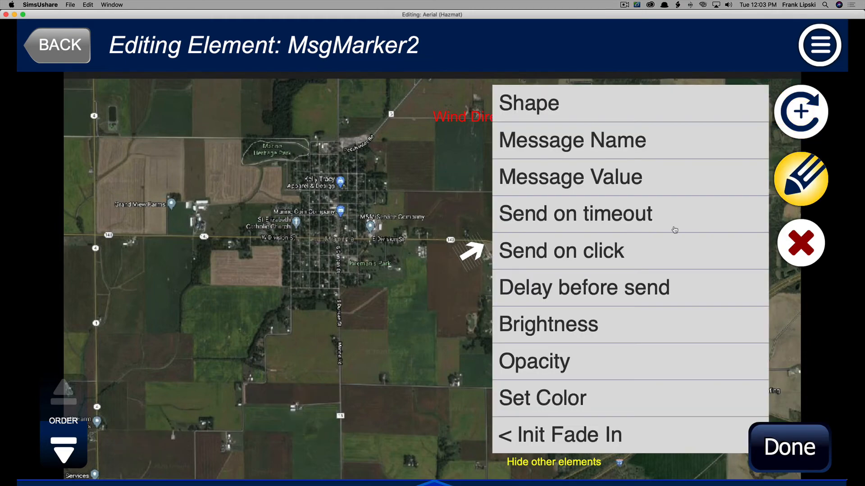
{"action": "left_click", "coordinate": [537, 398]}
{"action": "left_click", "coordinate": [155, 122]}
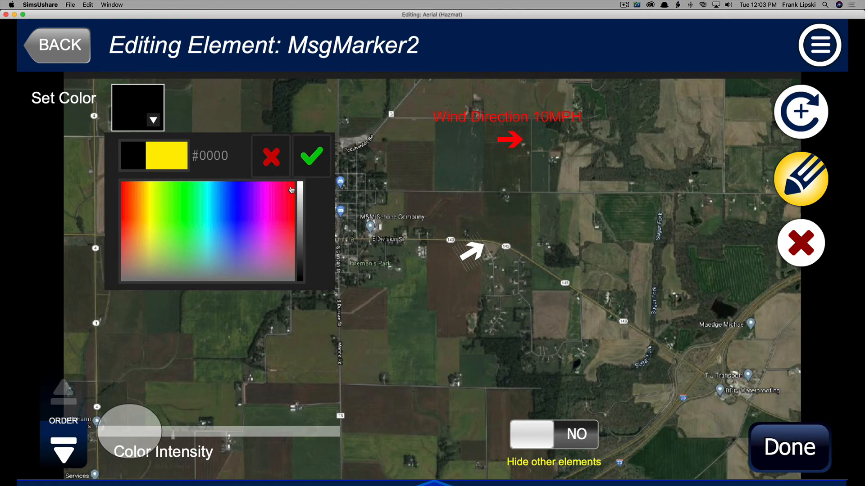
{"action": "left_click", "coordinate": [292, 190]}
{"action": "left_click", "coordinate": [312, 156]}
{"action": "left_click_drag", "start_coordinate": [128, 431], "coordinate": [315, 432]}
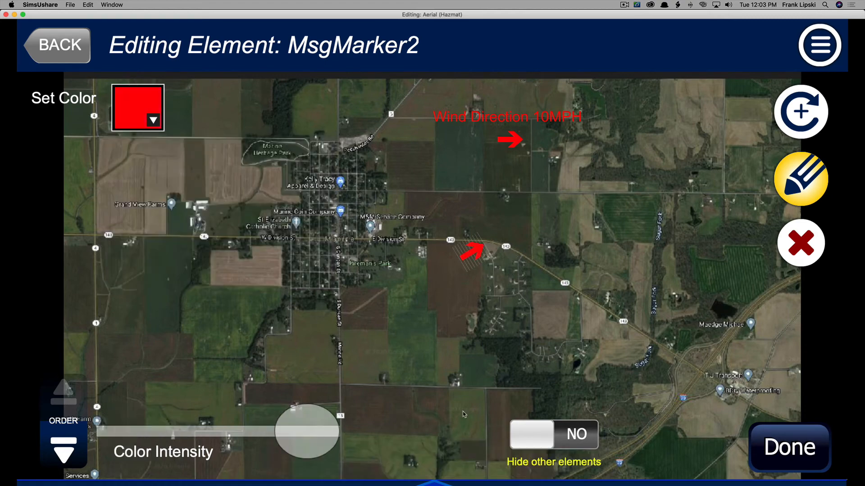
{"action": "left_click", "coordinate": [803, 181]}
{"action": "left_click", "coordinate": [795, 181]}
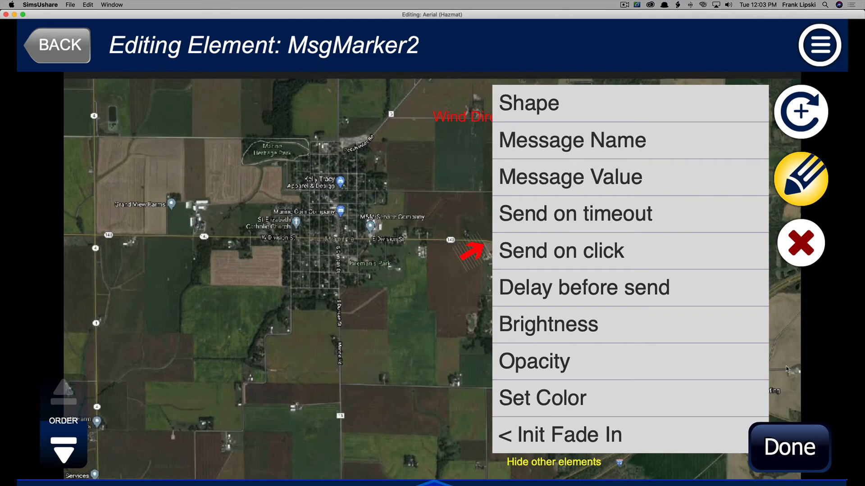
{"action": "left_click", "coordinate": [789, 436]}
Copy the Wind Direction label's effect and paste the copy just below the second arrow.
{"action": "left_click", "coordinate": [559, 116]}
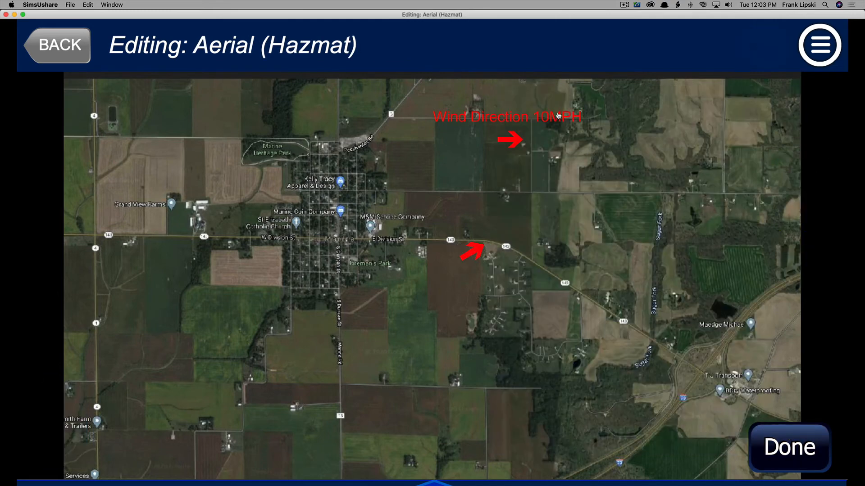
{"action": "left_click", "coordinate": [810, 57]}
{"action": "left_click", "coordinate": [591, 127]}
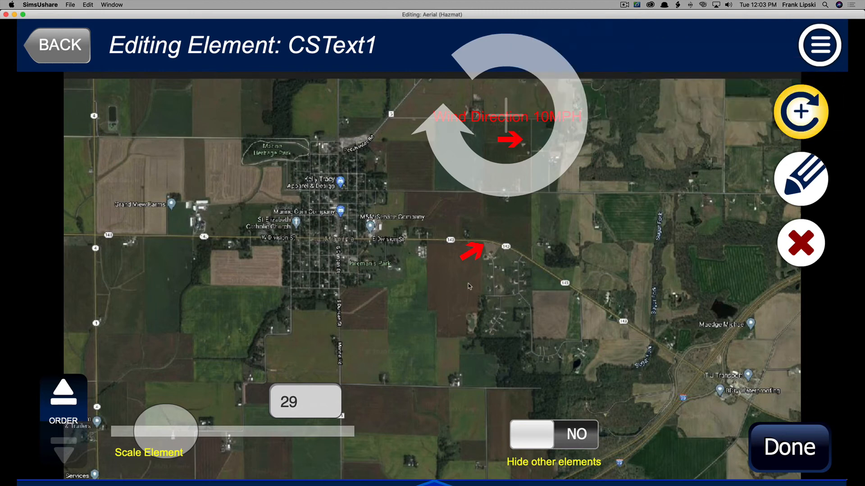
{"action": "left_click", "coordinate": [783, 430]}
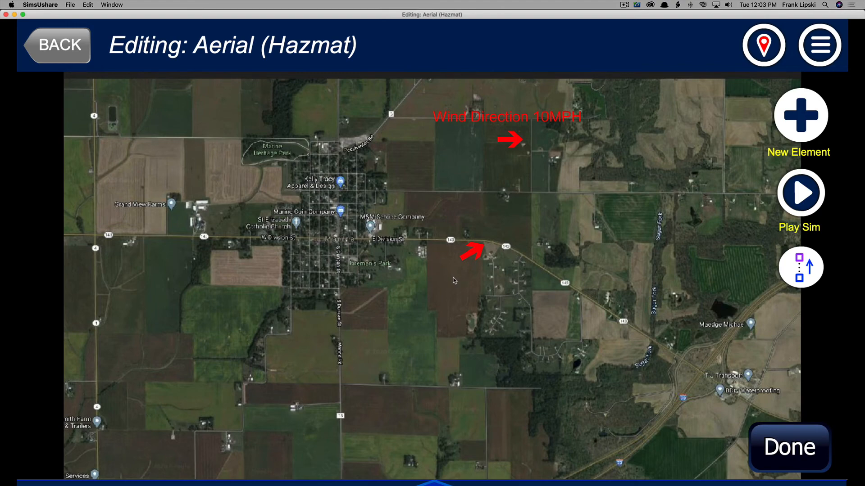
{"action": "left_click", "coordinate": [820, 49]}
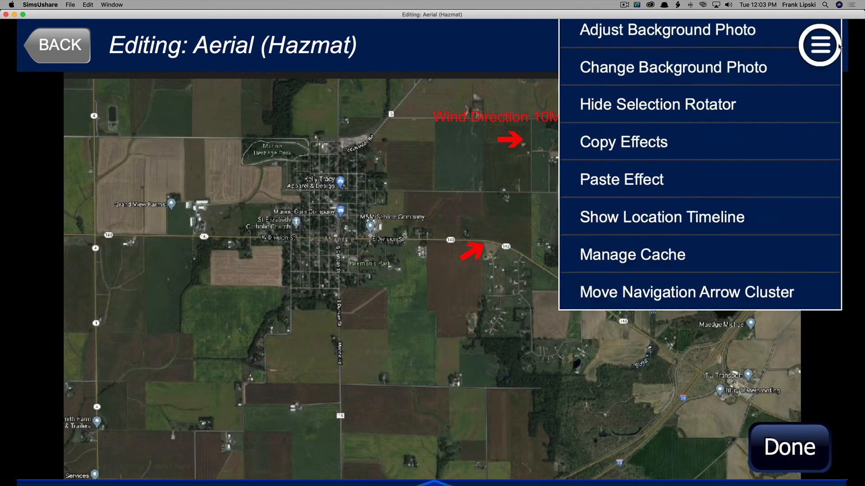
{"action": "left_click", "coordinate": [640, 193]}
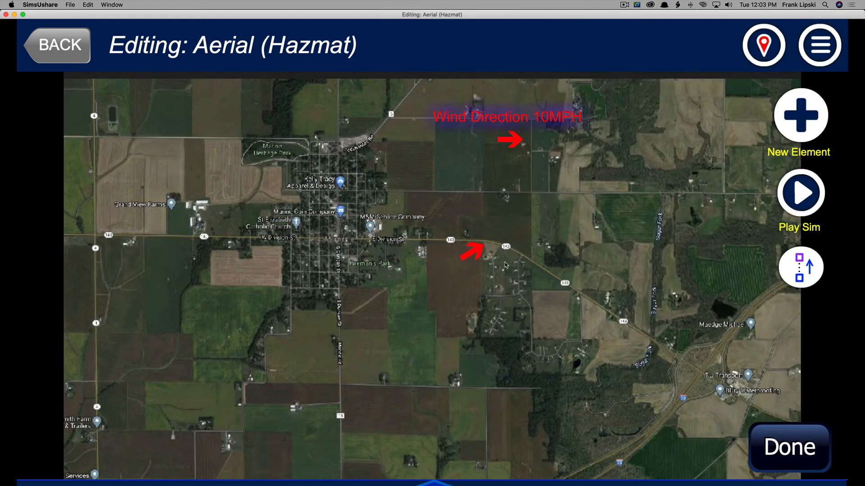
{"action": "left_click_drag", "start_coordinate": [526, 117], "coordinate": [467, 279]}
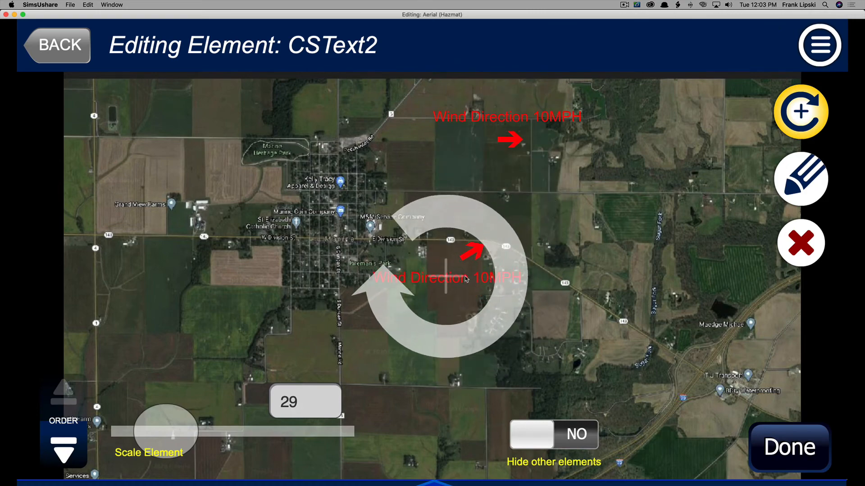
Change the copied label's text to Accident Scene.
{"action": "left_click", "coordinate": [796, 176]}
{"action": "left_click", "coordinate": [548, 114]}
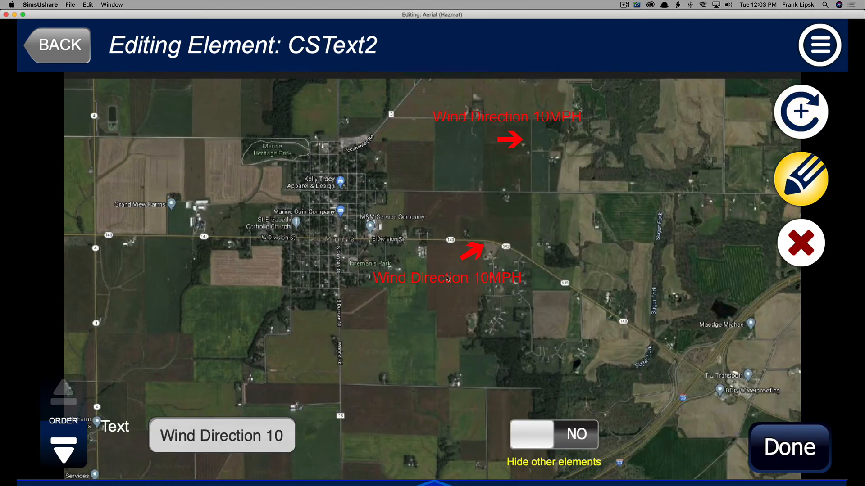
{"action": "left_click", "coordinate": [226, 448]}
{"action": "type", "text": "A"}
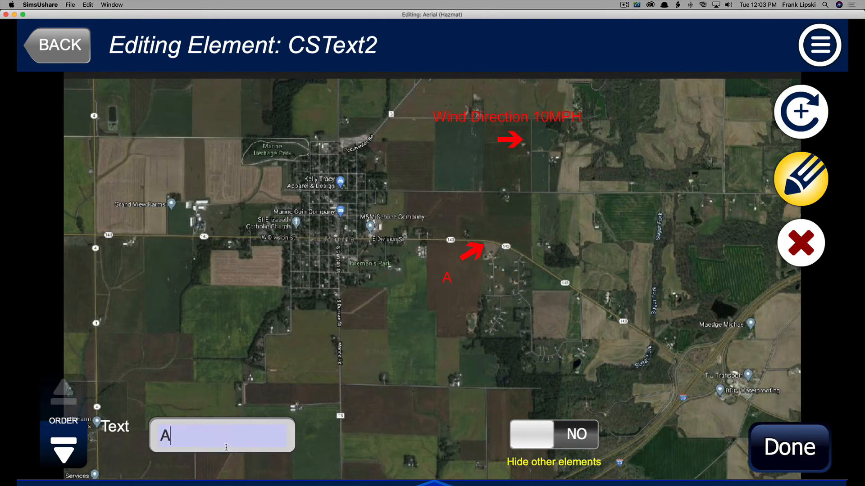
{"action": "type", "text": "ccident Scene"}
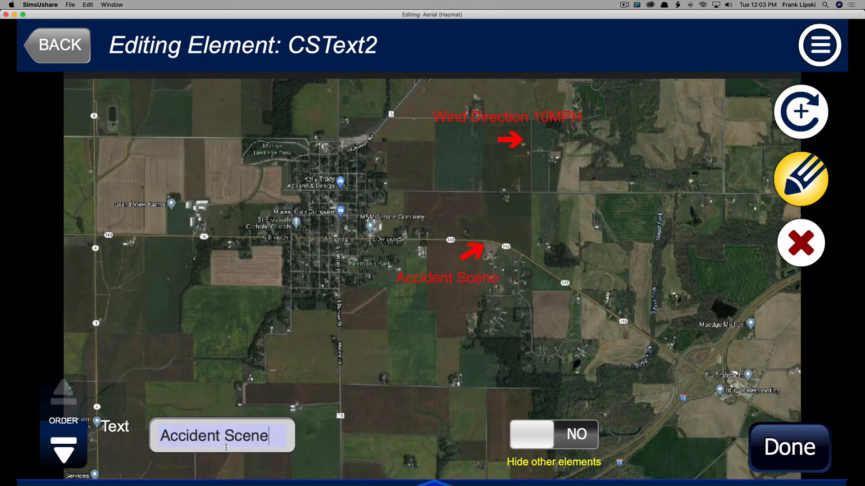
{"action": "left_click", "coordinate": [777, 451]}
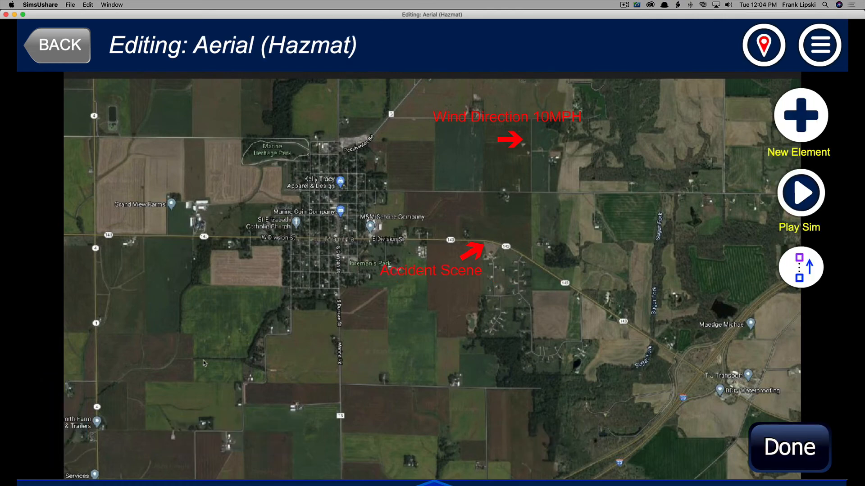
Set navigation so forward from Initial Location goes to Aerial, with reciprocal navigation on.
{"action": "left_click", "coordinate": [792, 451]}
{"action": "left_click", "coordinate": [416, 360]}
{"action": "left_click", "coordinate": [764, 53]}
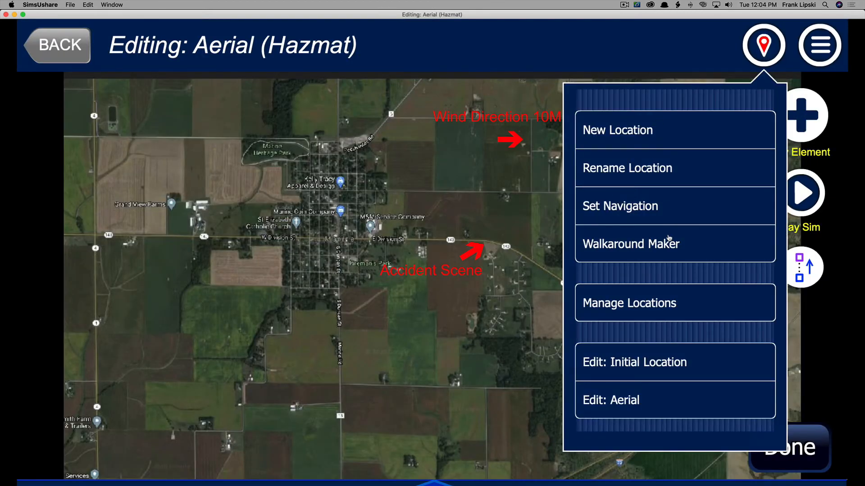
{"action": "left_click", "coordinate": [607, 206]}
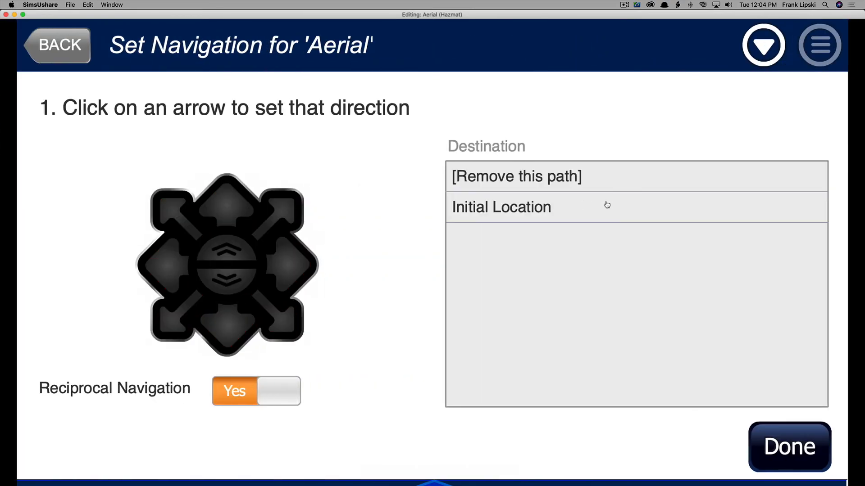
{"action": "left_click", "coordinate": [752, 53]}
{"action": "left_click", "coordinate": [588, 86]}
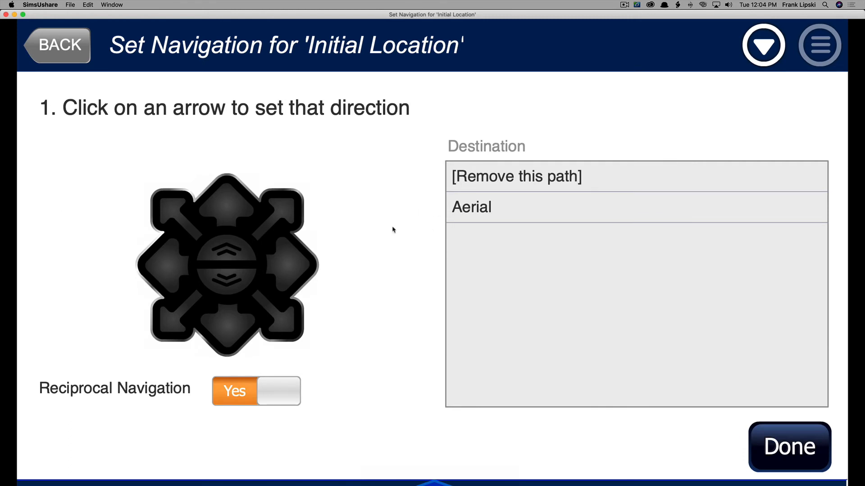
{"action": "left_click", "coordinate": [226, 205]}
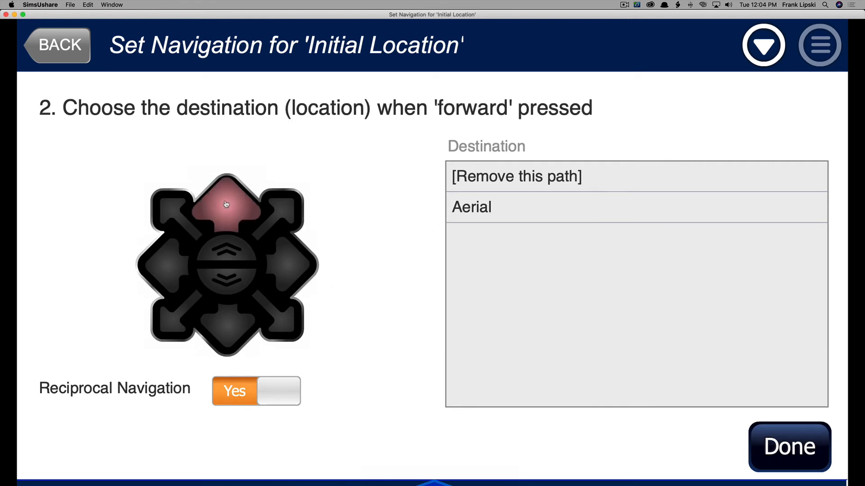
{"action": "left_click", "coordinate": [479, 208]}
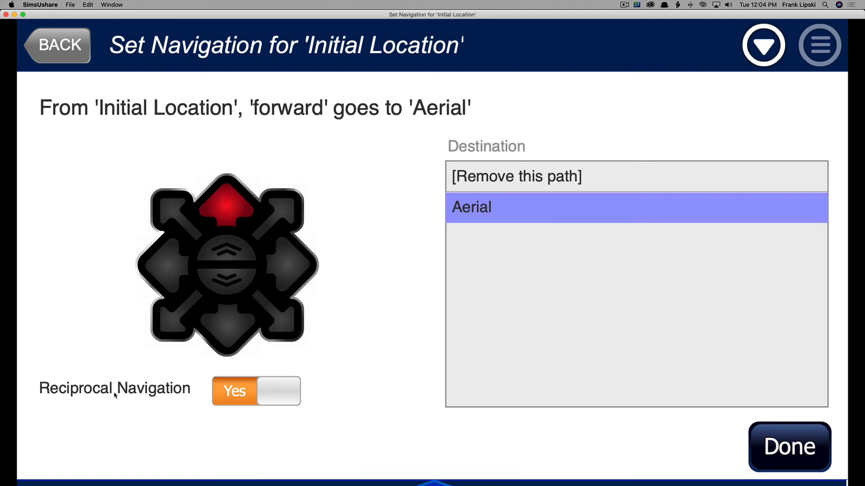
{"action": "left_click", "coordinate": [762, 440]}
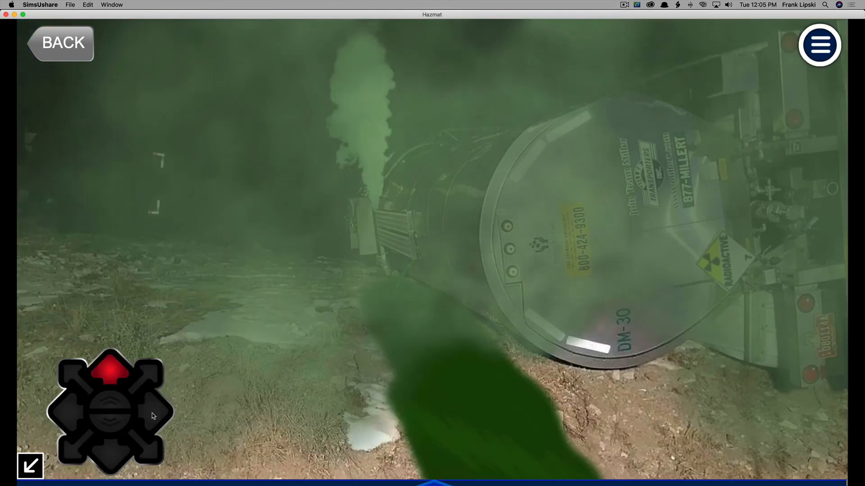
Test the navigation arrows between the tanker photo and the aerial map, then return to editing.
{"action": "left_click", "coordinate": [120, 374]}
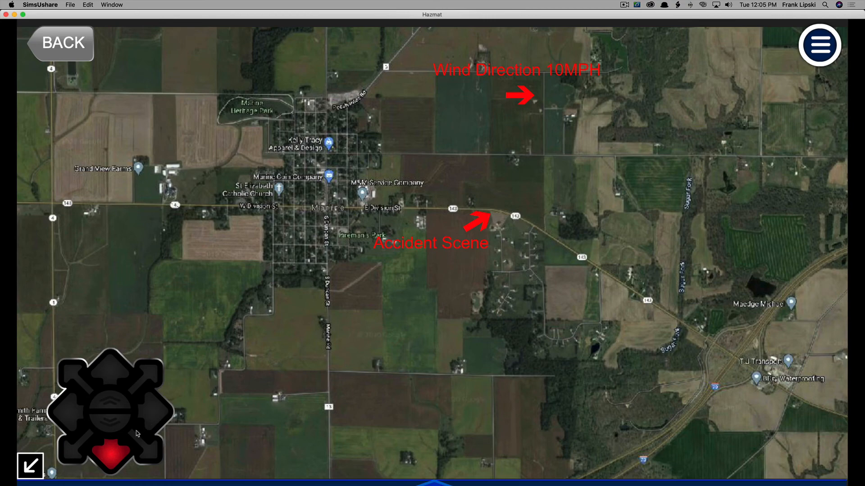
{"action": "left_click", "coordinate": [112, 454]}
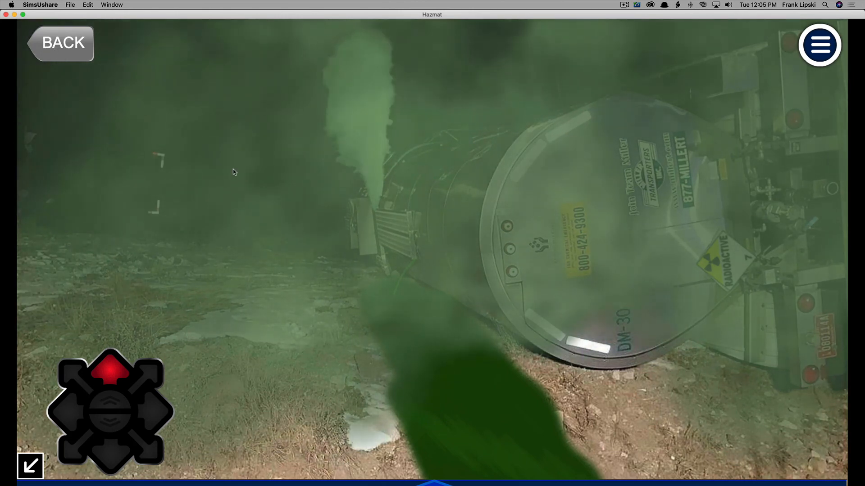
{"action": "left_click", "coordinate": [55, 54]}
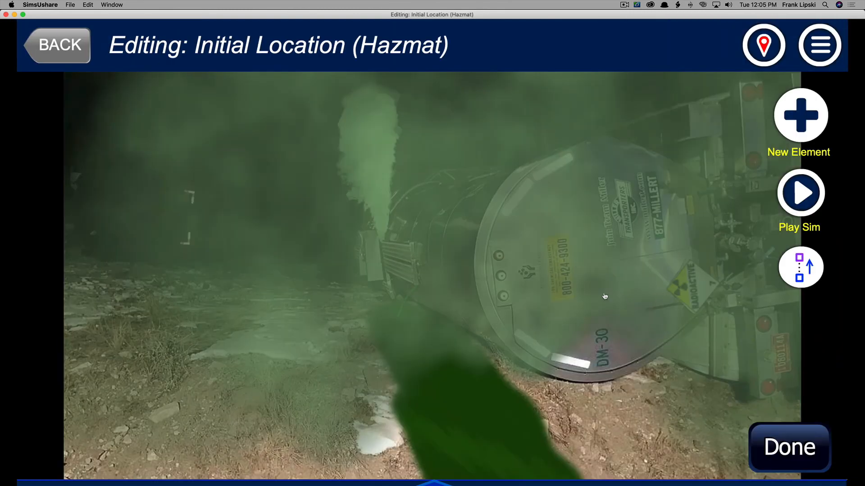
Delete the green gas overlay covering the initial location photo.
{"action": "left_click", "coordinate": [405, 281]}
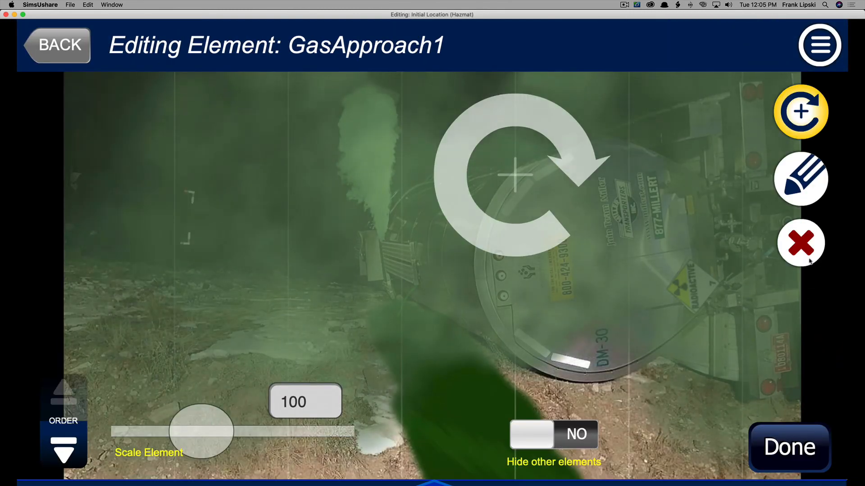
{"action": "left_click", "coordinate": [809, 244]}
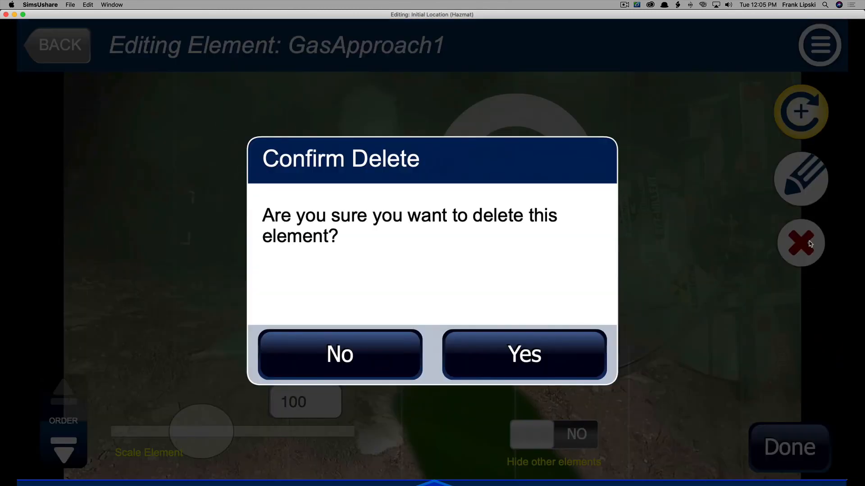
{"action": "left_click", "coordinate": [534, 351]}
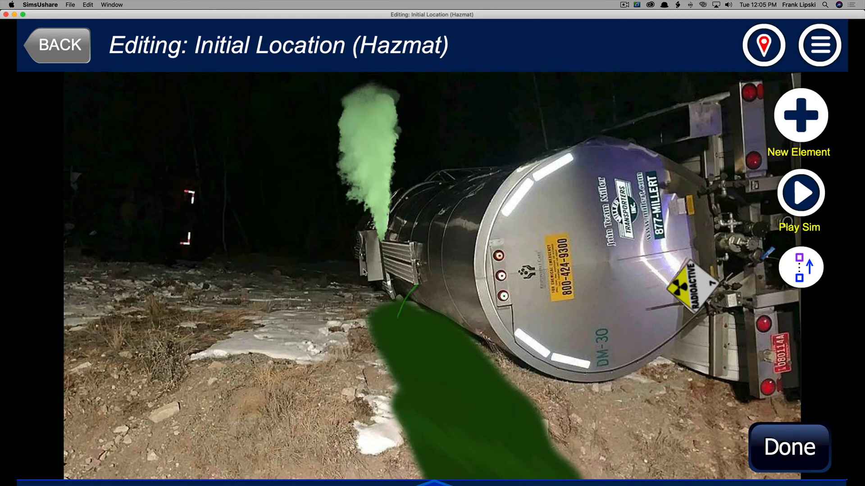
Add a Poly Drum container element and drag it to the left of the tanker.
{"action": "left_click", "coordinate": [801, 116]}
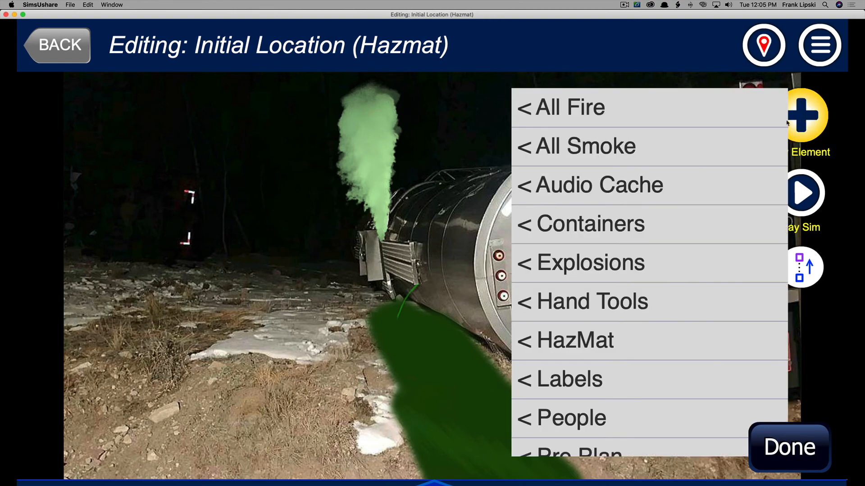
{"action": "left_click", "coordinate": [586, 227]}
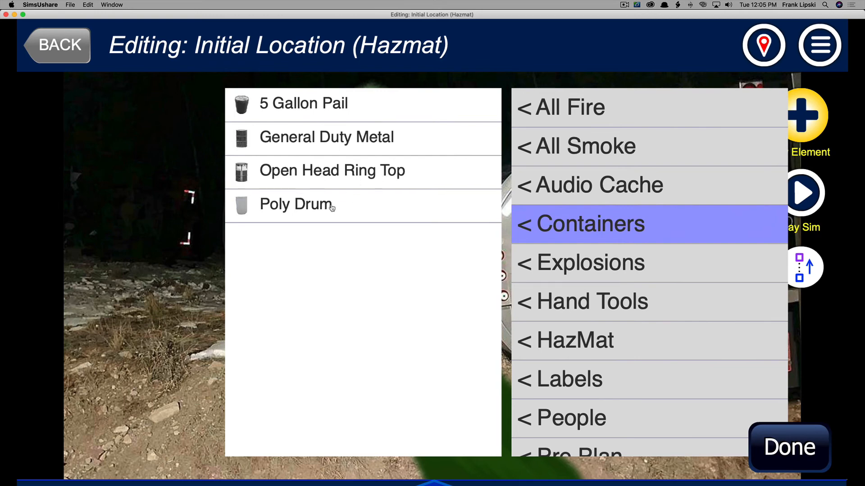
{"action": "left_click", "coordinate": [300, 211]}
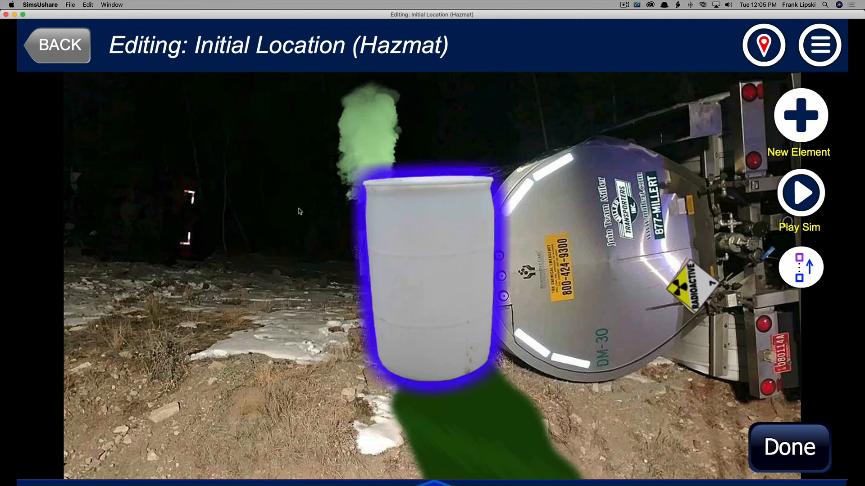
{"action": "left_click_drag", "start_coordinate": [397, 272], "coordinate": [177, 261]}
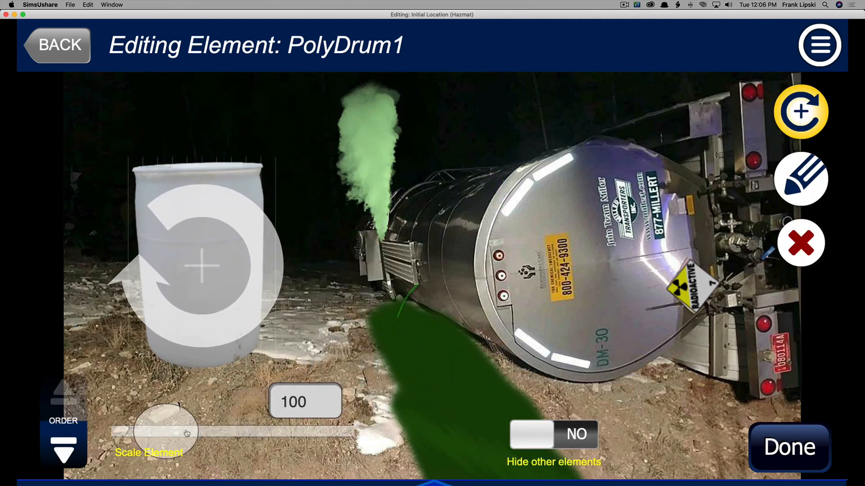
Scale the poly drum to 55 and position it just left of the tanker's front end.
{"action": "left_click_drag", "start_coordinate": [187, 433], "coordinate": [173, 438]}
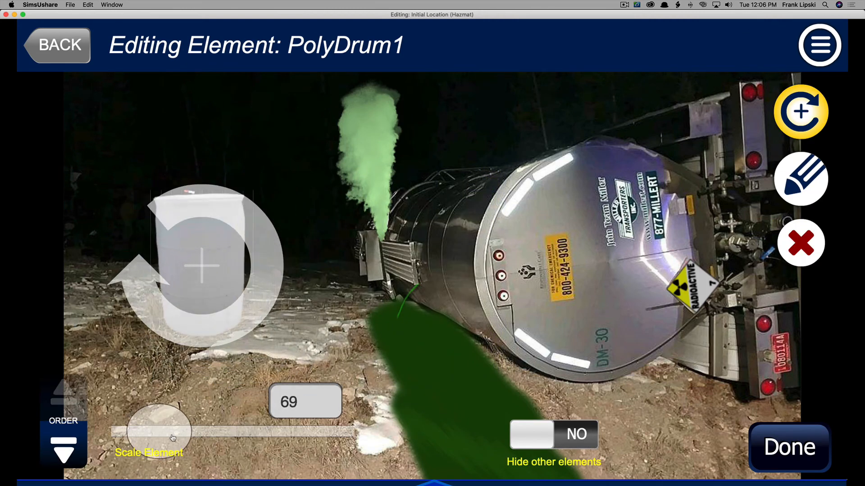
{"action": "left_click_drag", "start_coordinate": [201, 276], "coordinate": [244, 290]}
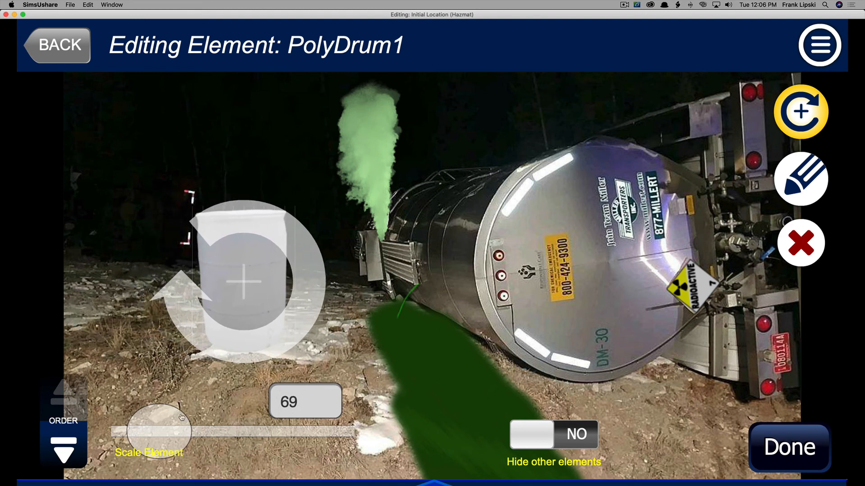
{"action": "left_click_drag", "start_coordinate": [174, 433], "coordinate": [165, 431]}
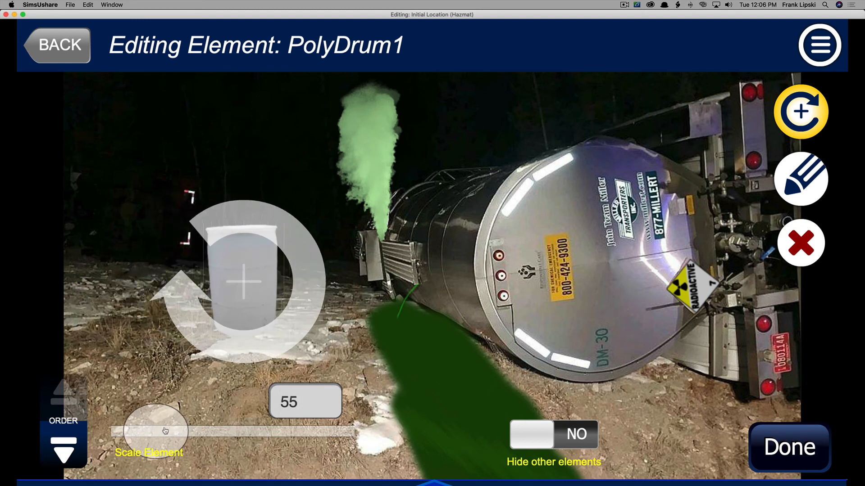
{"action": "left_click_drag", "start_coordinate": [260, 271], "coordinate": [291, 269]}
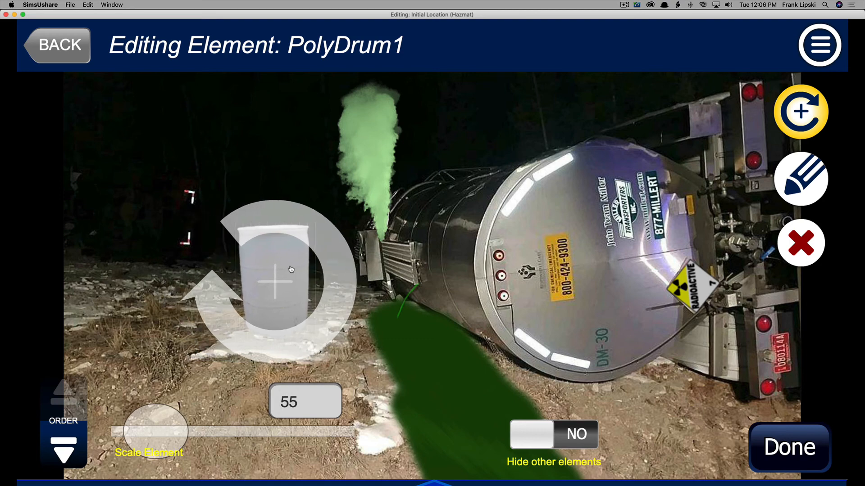
Set the poly drum's color to blue #2A00FF with full color intensity.
{"action": "left_click", "coordinate": [808, 183]}
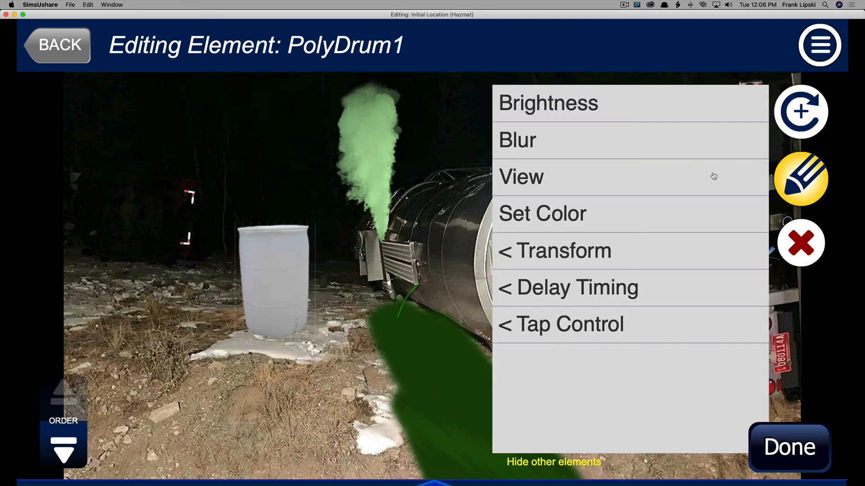
{"action": "left_click", "coordinate": [555, 218]}
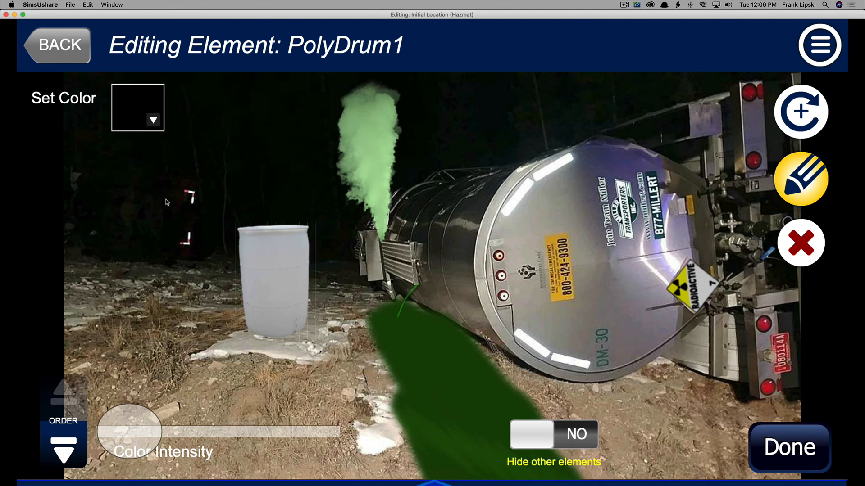
{"action": "left_click", "coordinate": [150, 120]}
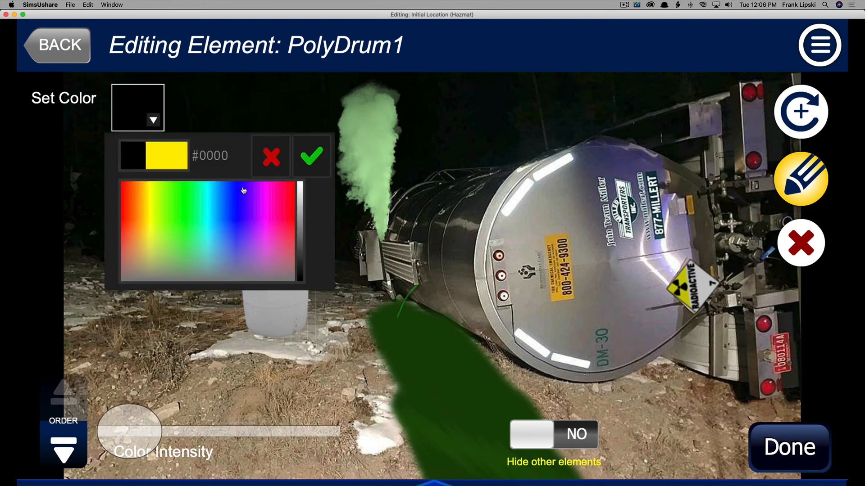
{"action": "left_click", "coordinate": [243, 191]}
{"action": "left_click", "coordinate": [317, 211]}
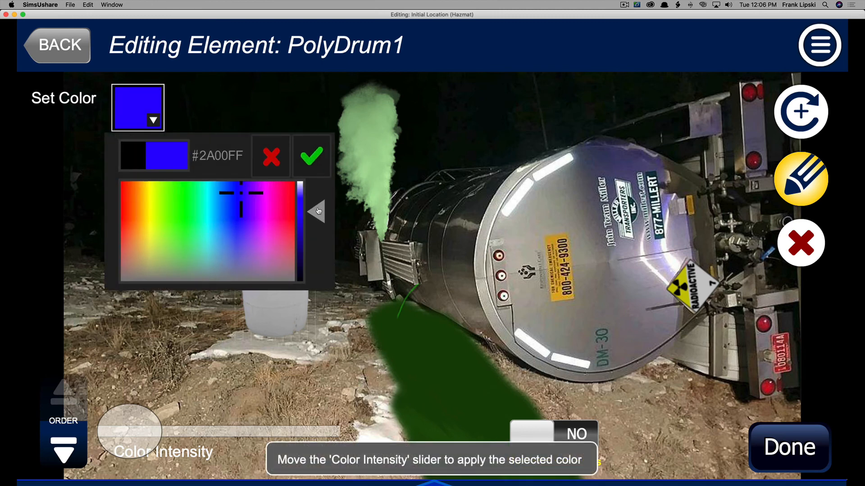
{"action": "left_click_drag", "start_coordinate": [149, 429], "coordinate": [299, 418]}
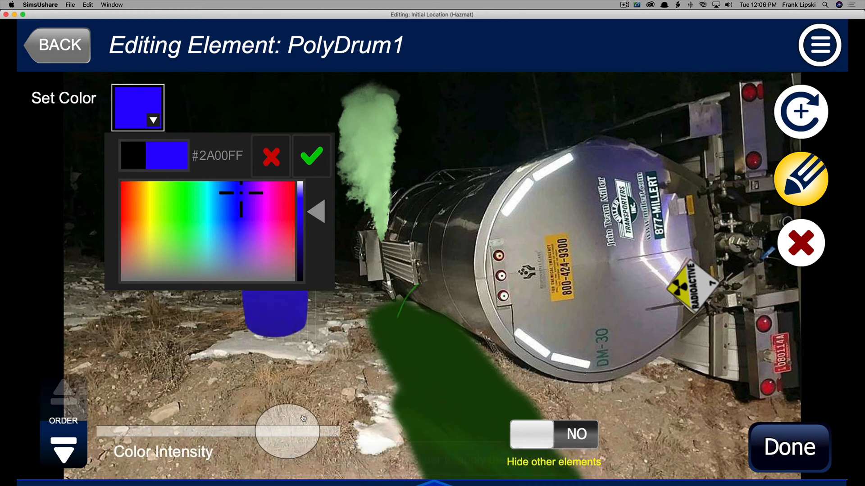
{"action": "left_click", "coordinate": [312, 159]}
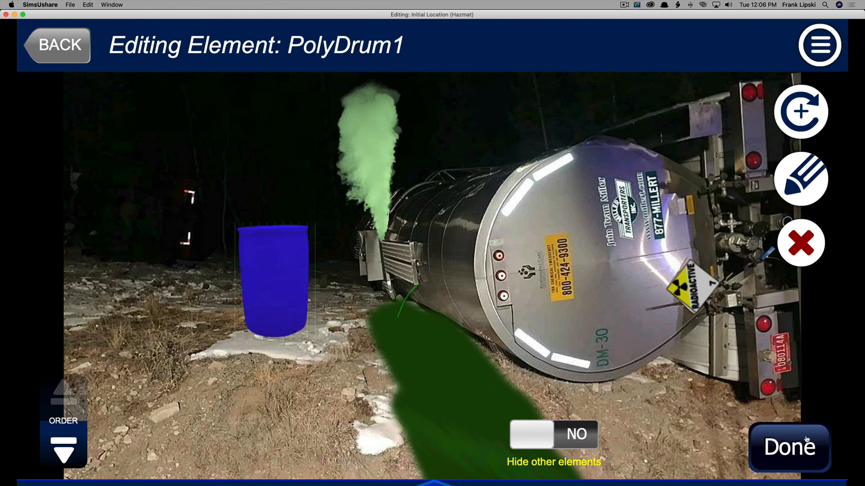
Move the poly drum lower and farther left, and scale it to 43.
{"action": "left_click", "coordinate": [269, 269]}
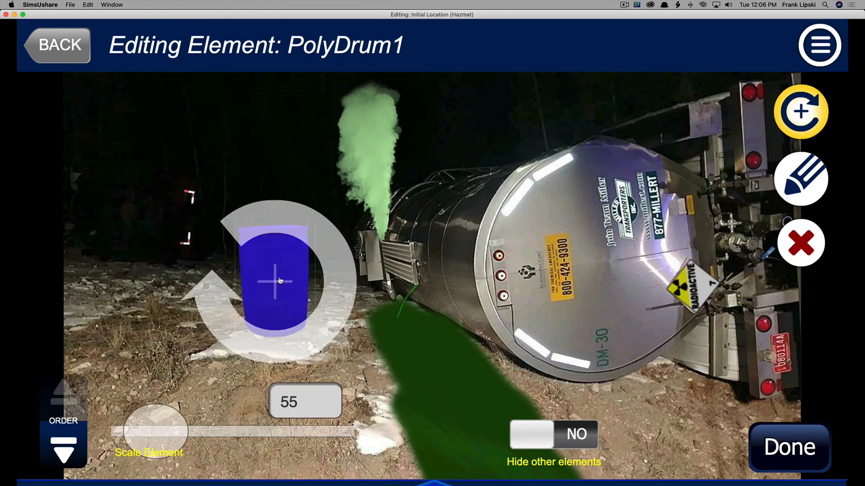
{"action": "left_click_drag", "start_coordinate": [280, 281], "coordinate": [182, 376]}
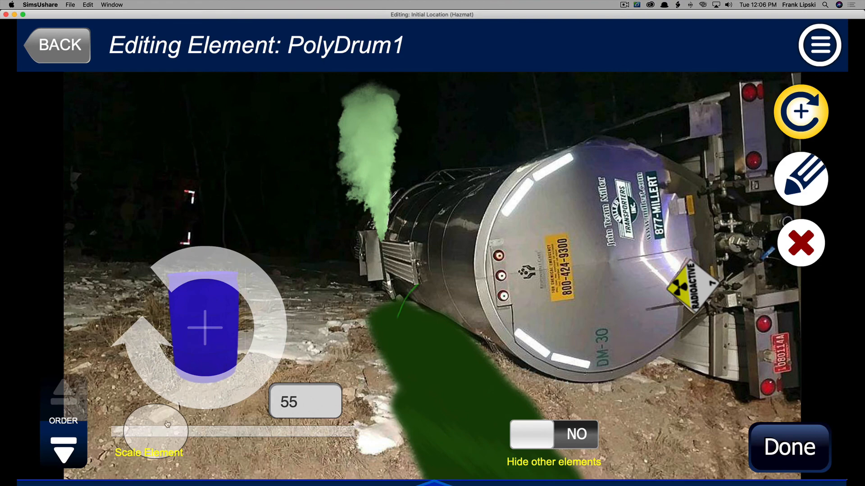
{"action": "left_click_drag", "start_coordinate": [167, 425], "coordinate": [165, 425]}
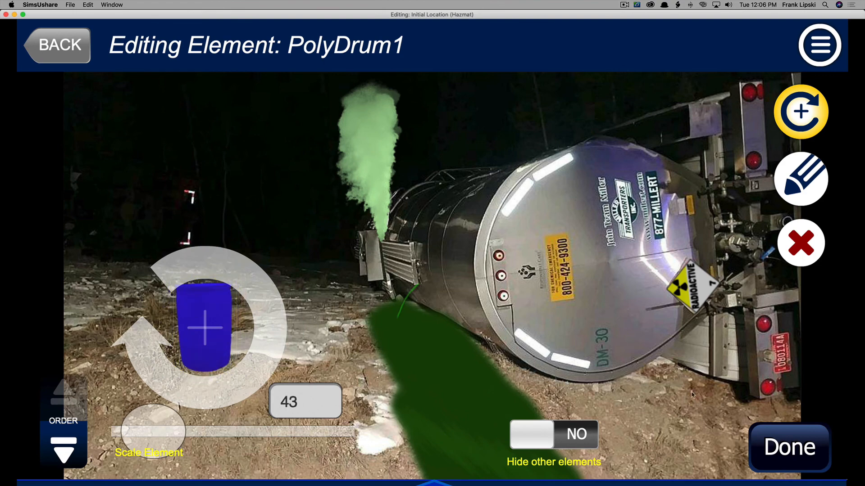
{"action": "left_click", "coordinate": [794, 433]}
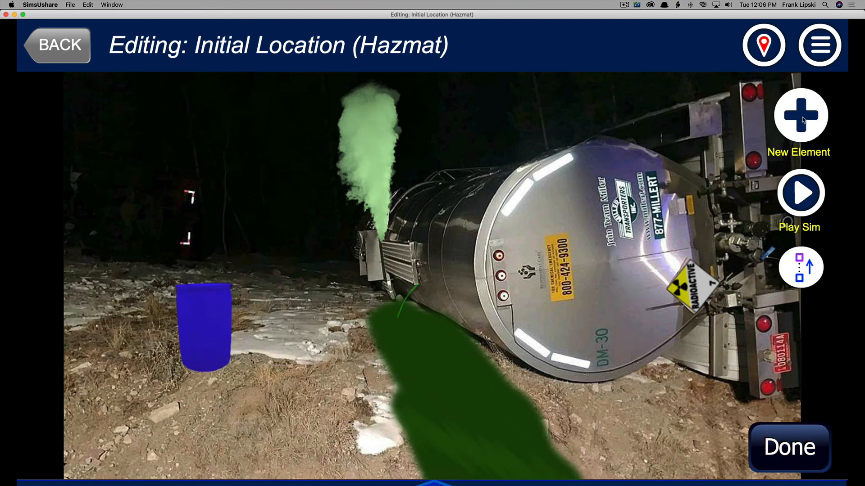
Add a Flammable Liquid label element and drag it onto the poly drum.
{"action": "left_click", "coordinate": [801, 118]}
{"action": "left_click", "coordinate": [565, 387]}
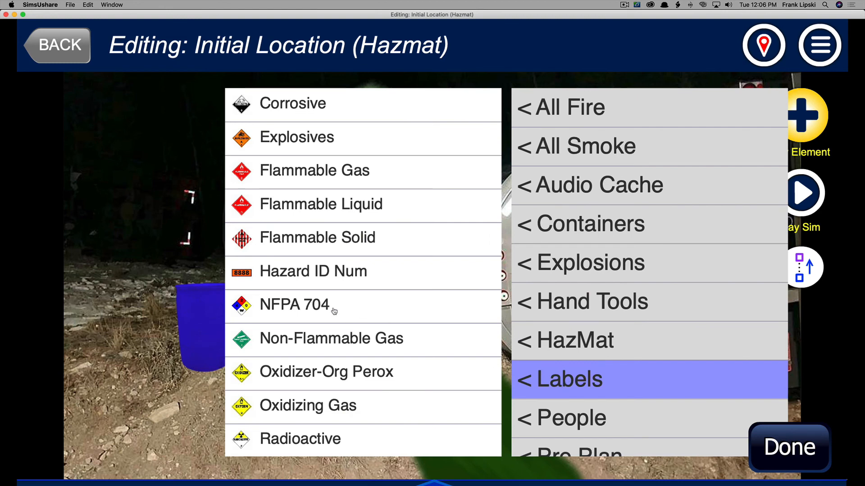
{"action": "left_click", "coordinate": [320, 204]}
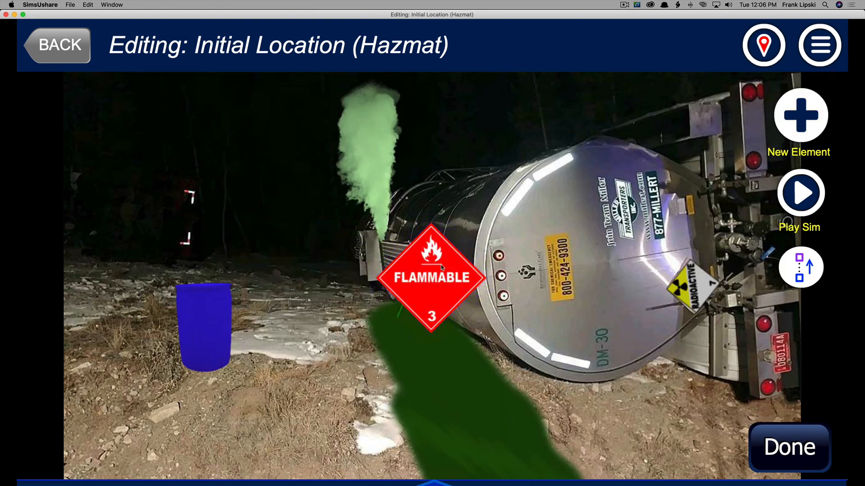
{"action": "left_click_drag", "start_coordinate": [441, 268], "coordinate": [214, 324]}
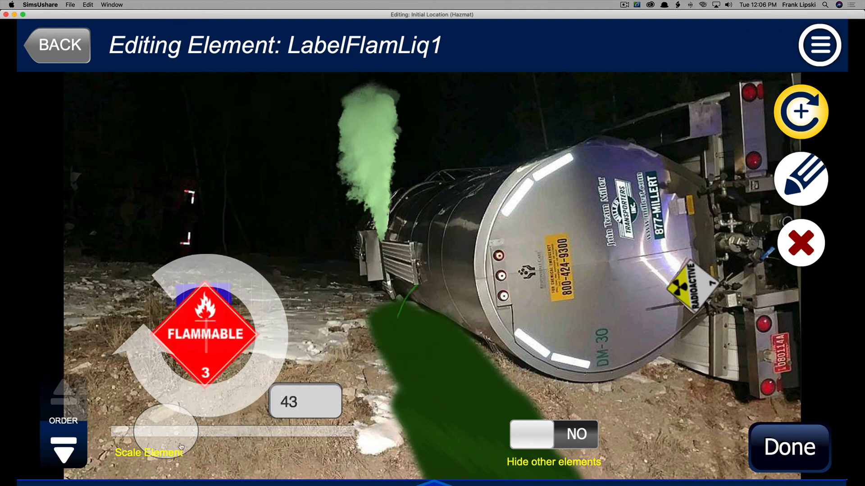
Scale the flammable label to 32 and center it on the front of the drum.
{"action": "mouse_move", "coordinate": [162, 441]}
{"action": "left_mouse_down"}
{"action": "mouse_move", "coordinate": [135, 442]}
{"action": "mouse_move", "coordinate": [147, 442]}
{"action": "left_mouse_up"}
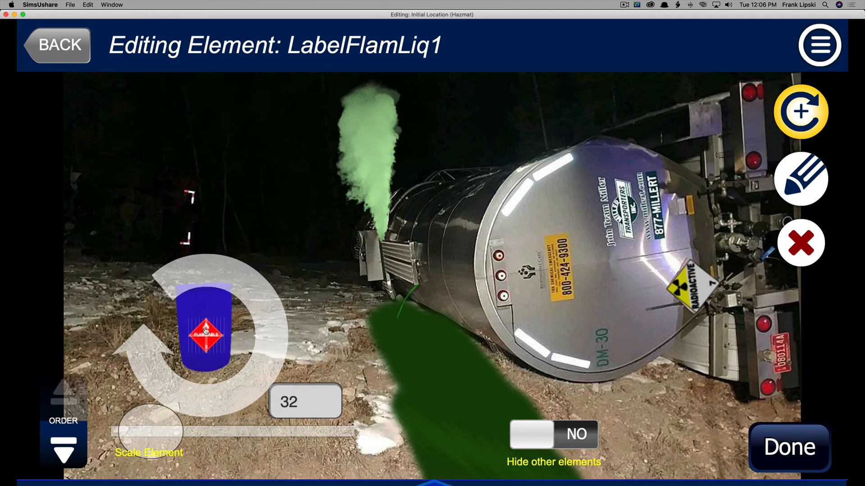
{"action": "left_click_drag", "start_coordinate": [205, 331], "coordinate": [205, 313]}
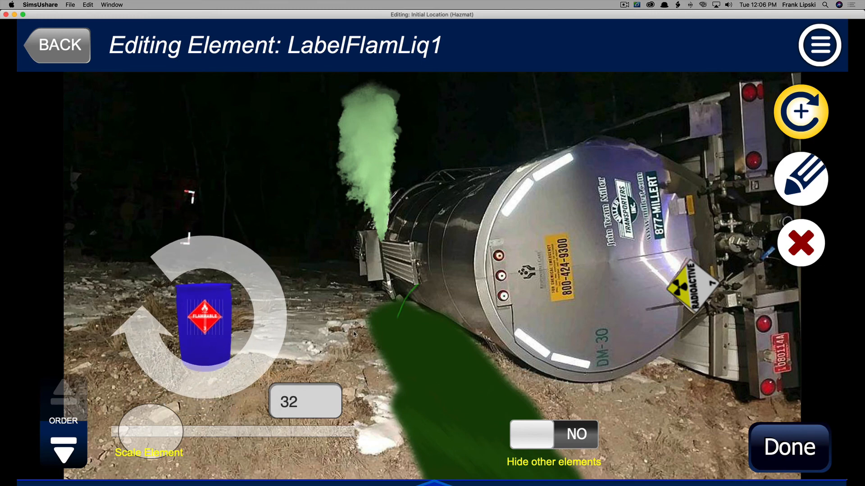
{"action": "left_click", "coordinate": [776, 445]}
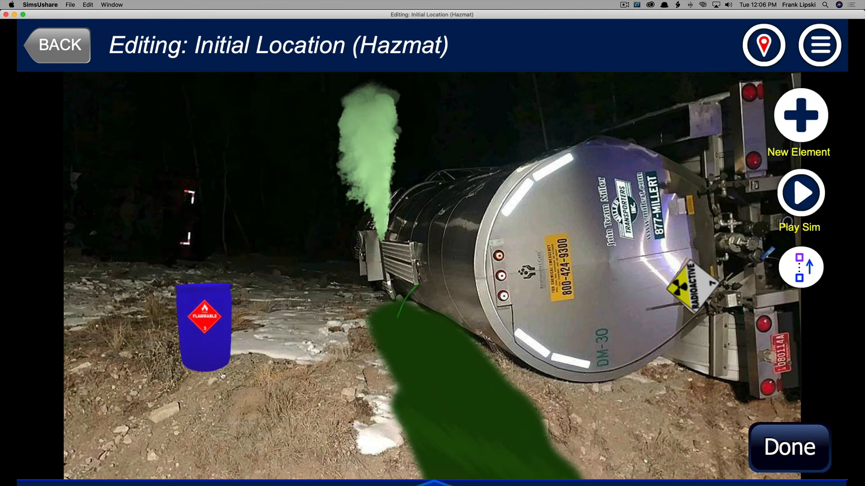